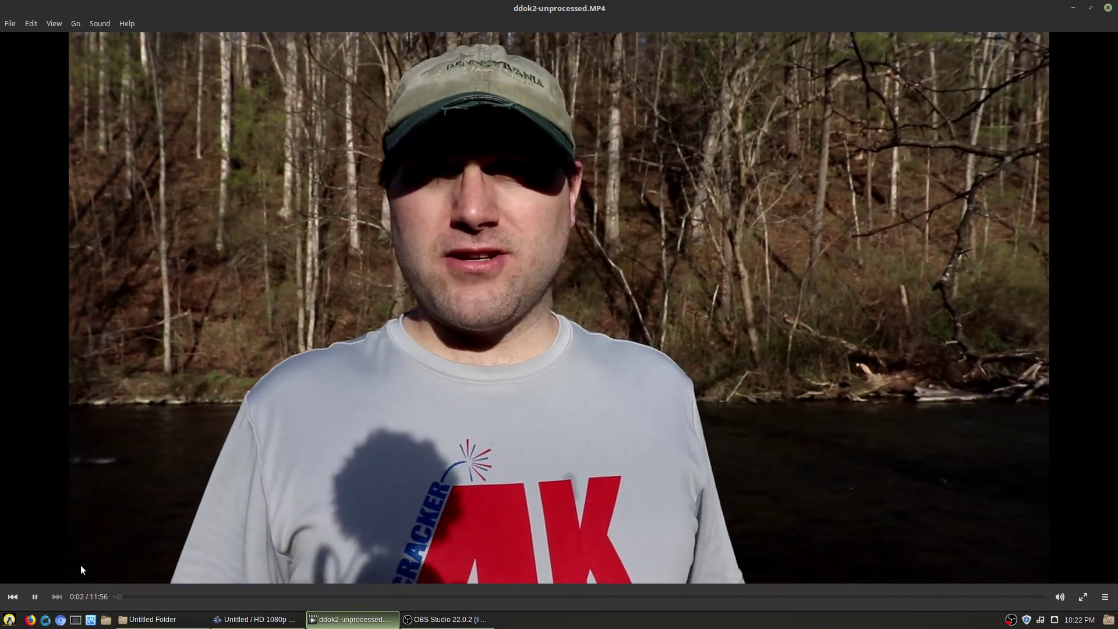
- Preview ddok2-unprocessed.MP4 by skipping ahead to about 1:38, playing a few seconds and pausing
click(35, 597)
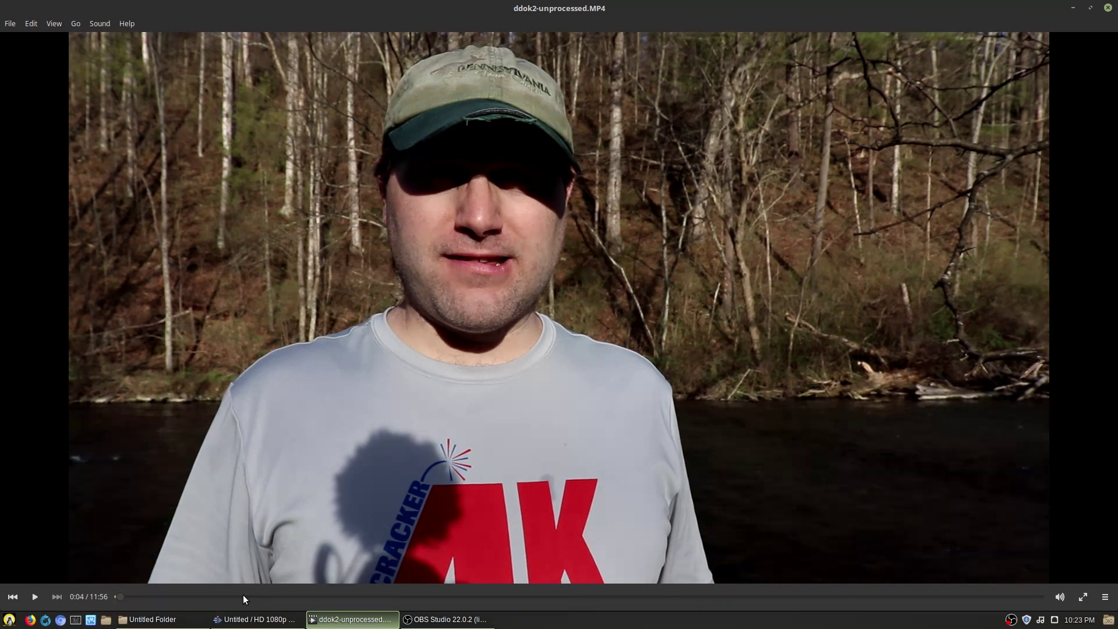
click(244, 597)
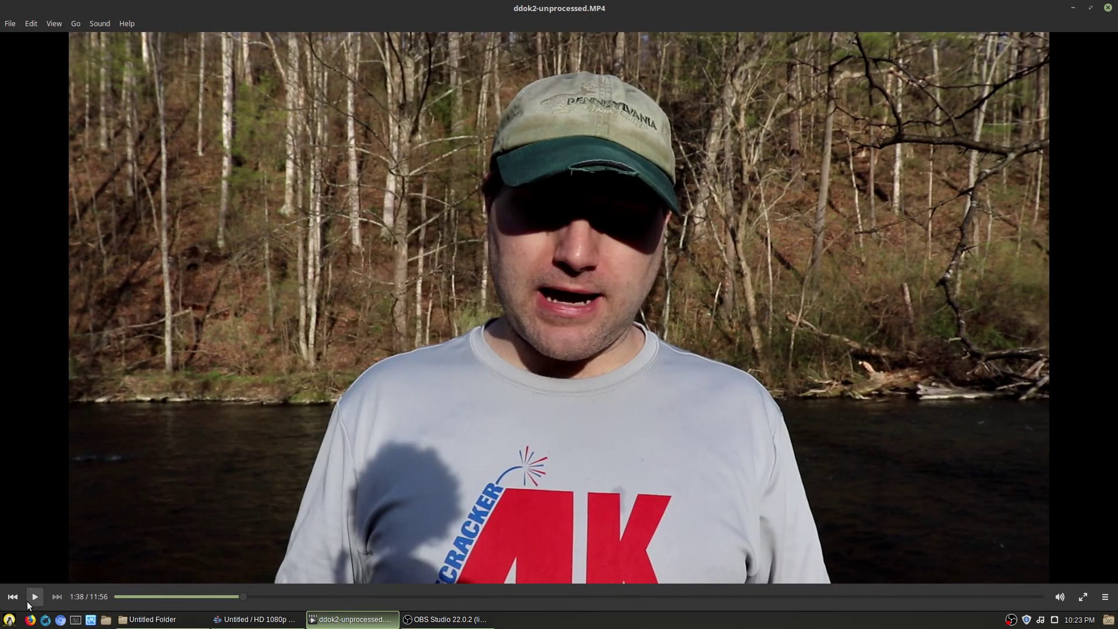
click(31, 599)
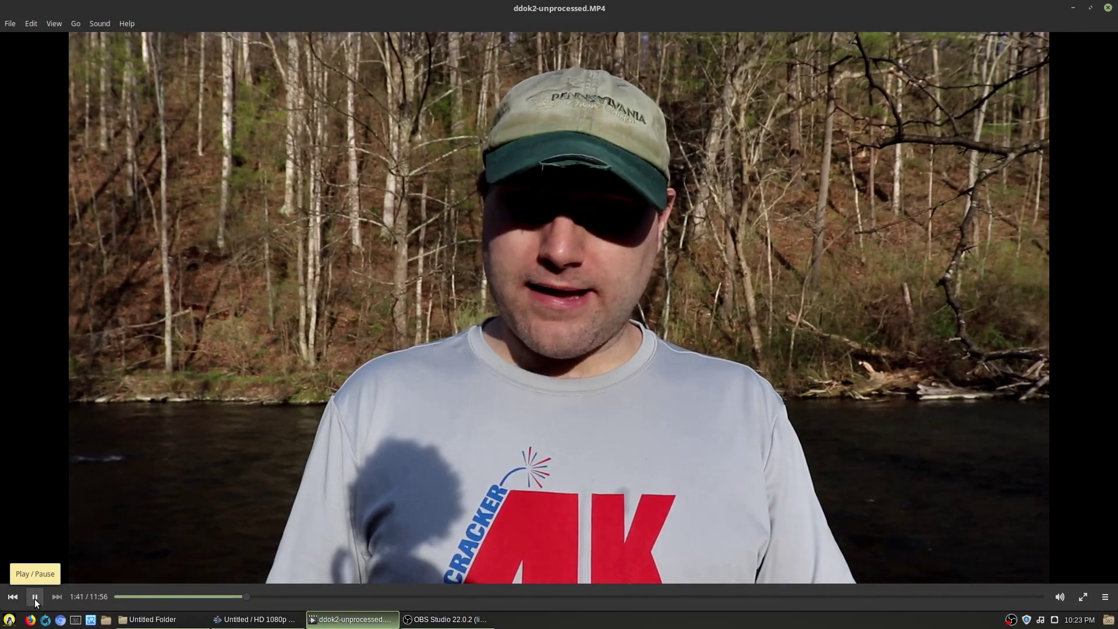
click(35, 598)
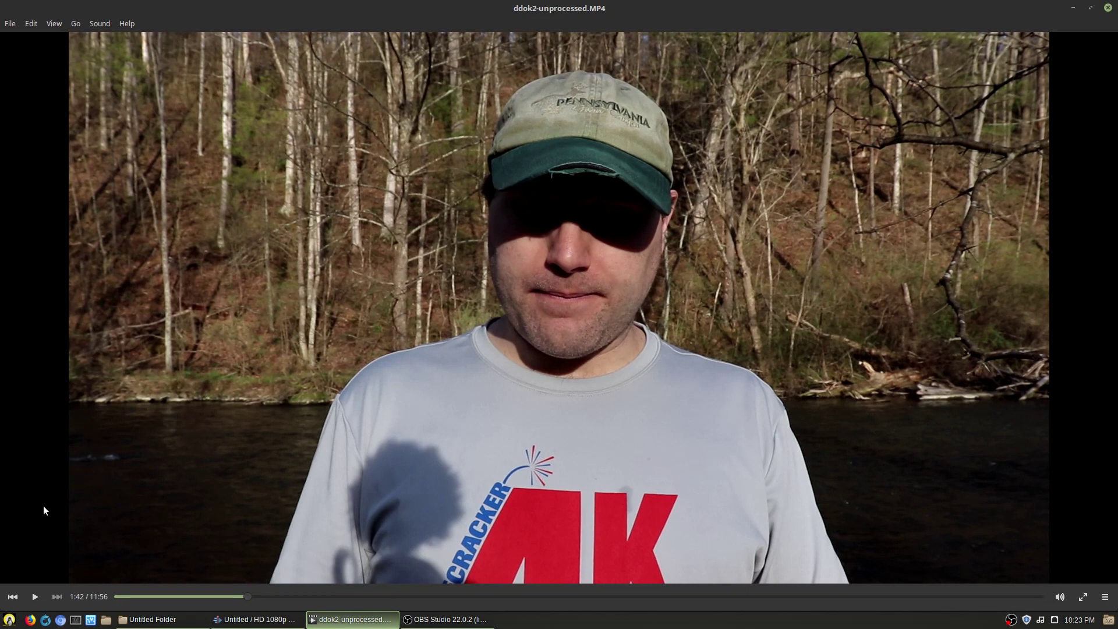
- Switch to Kdenlive and check its version information
click(284, 619)
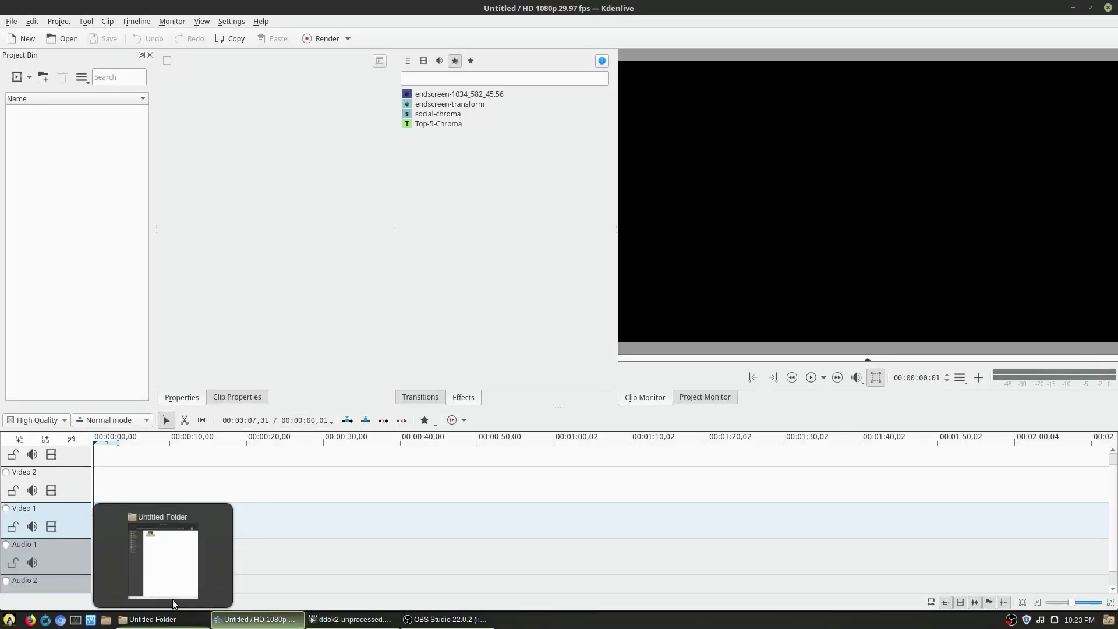
click(261, 22)
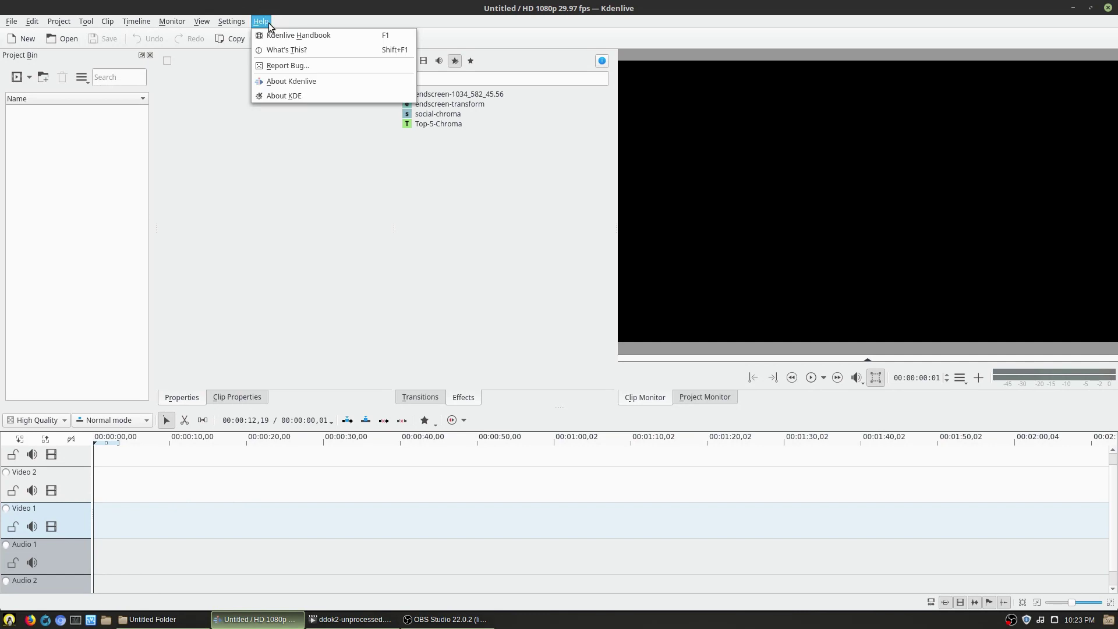
click(294, 81)
click(502, 217)
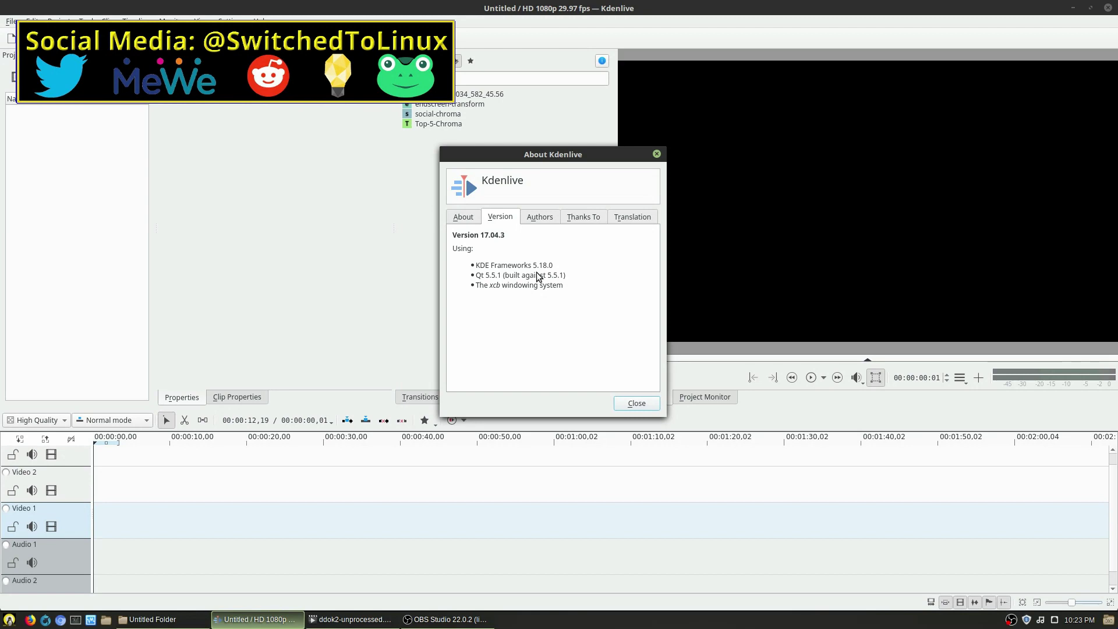
click(657, 154)
- Import ddok2-unprocessed.MP4 from Untitled Folder into the project bin and place it on Video 2 at about 21 seconds
click(186, 615)
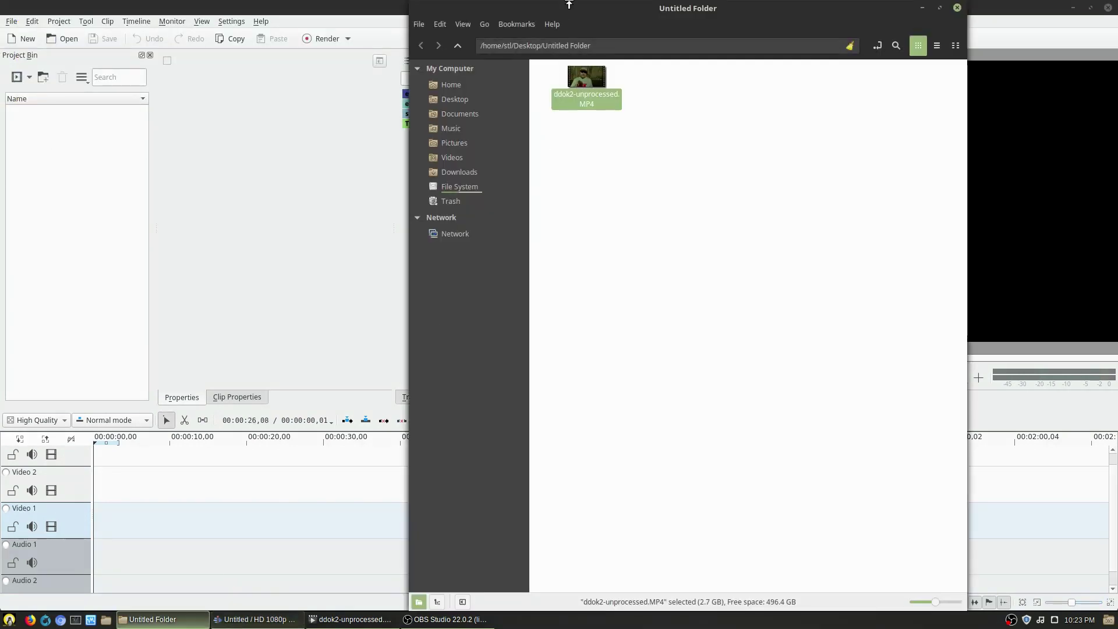
drag(600, 69, 104, 210)
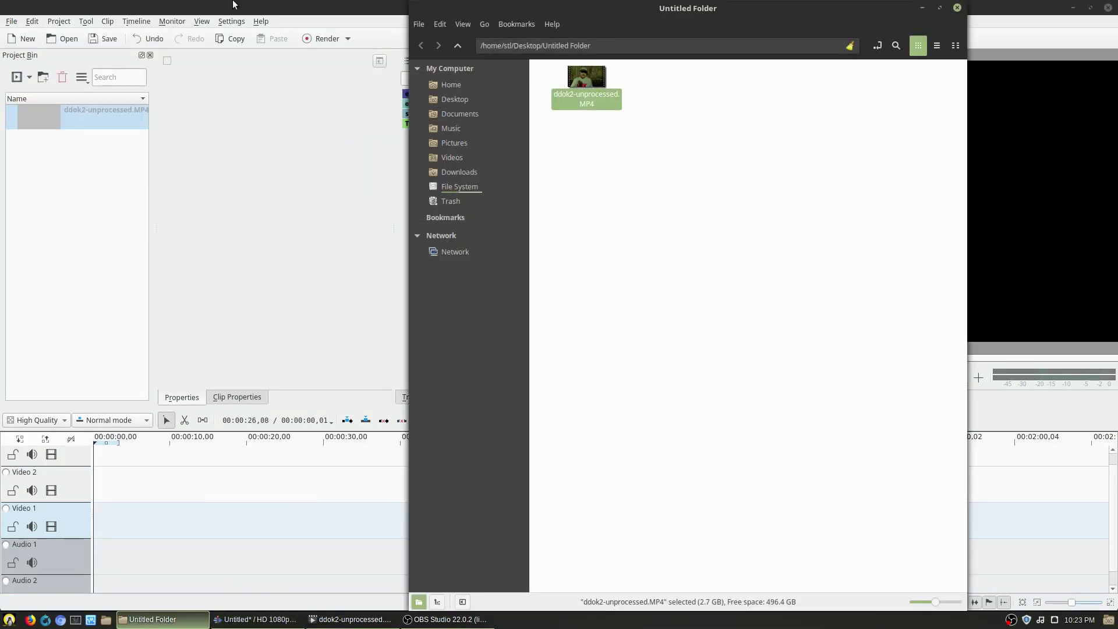
click(261, 8)
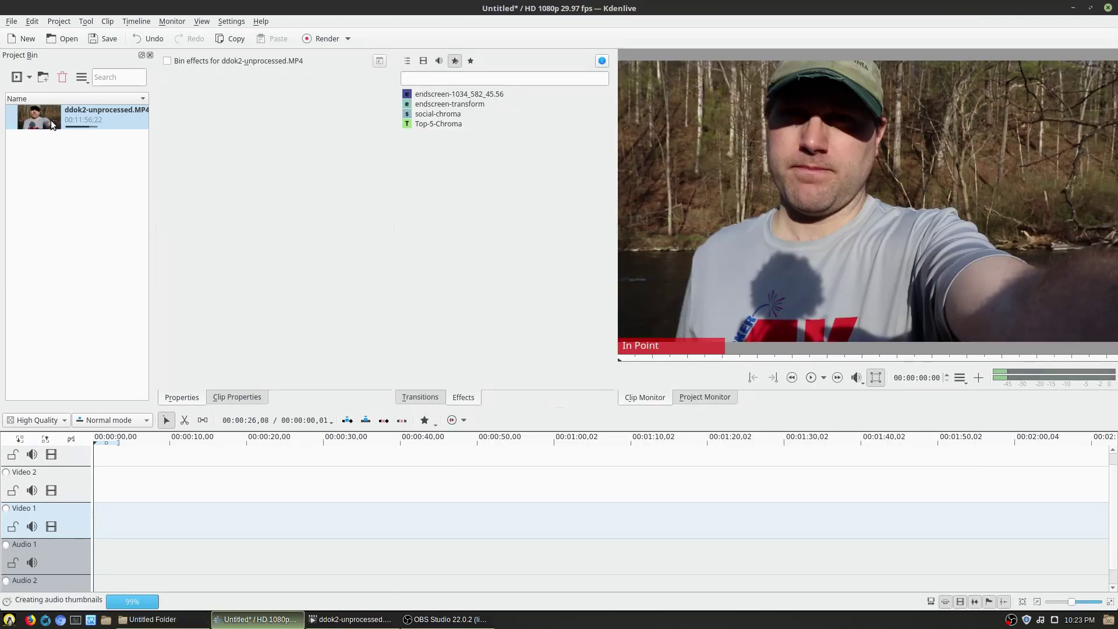
drag(41, 122, 260, 483)
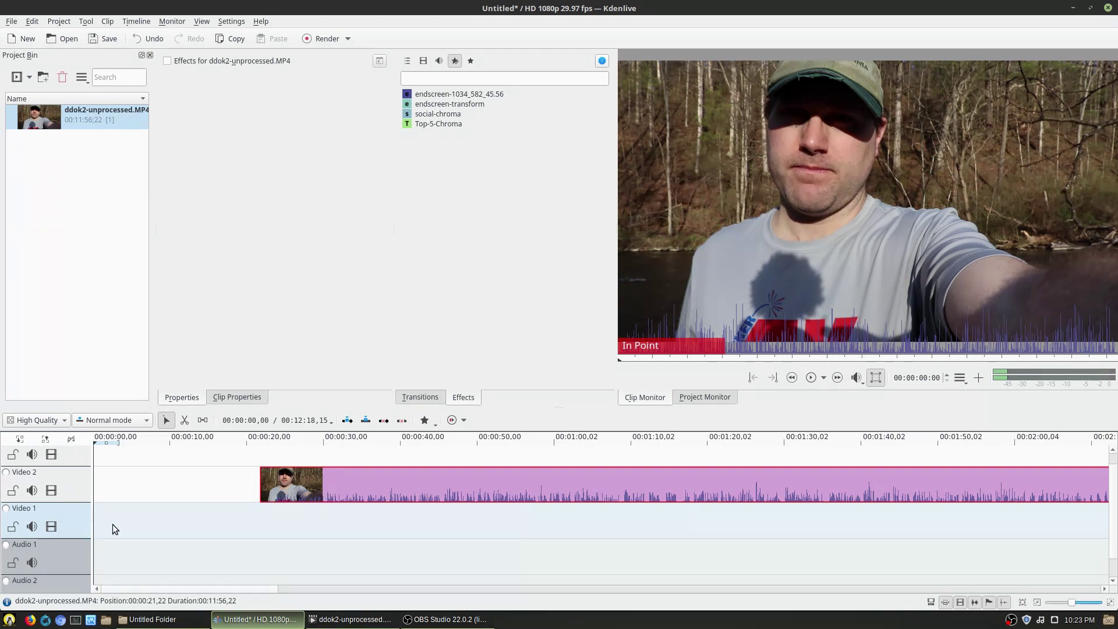
- Browse the Documents folder for the intro clip, showing the files in list view
click(153, 620)
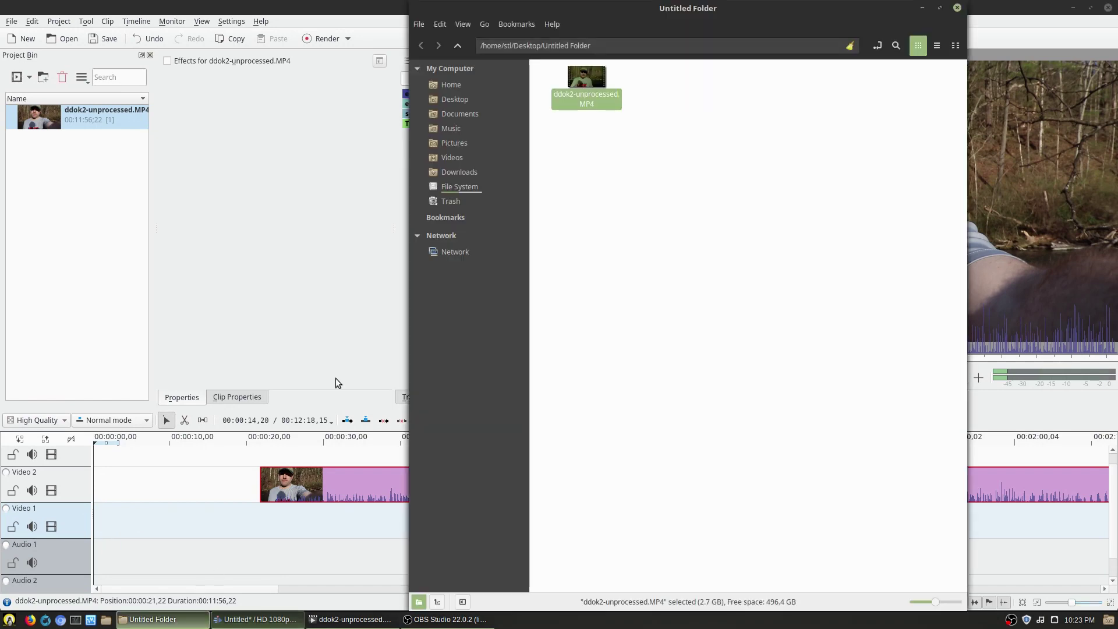
click(446, 119)
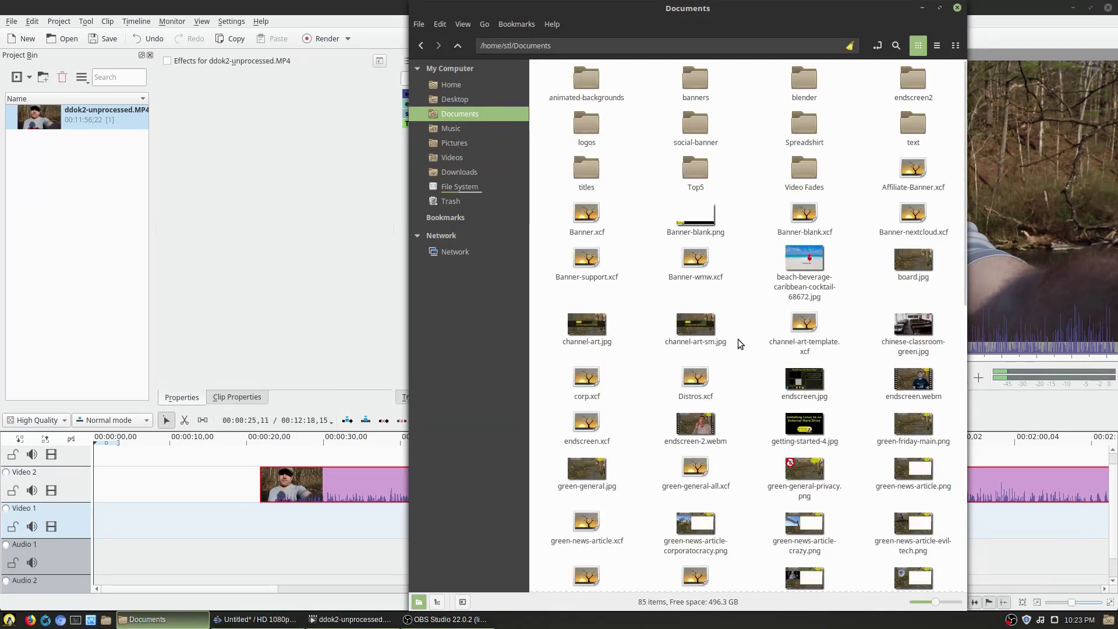
scroll(809, 394, down, 3)
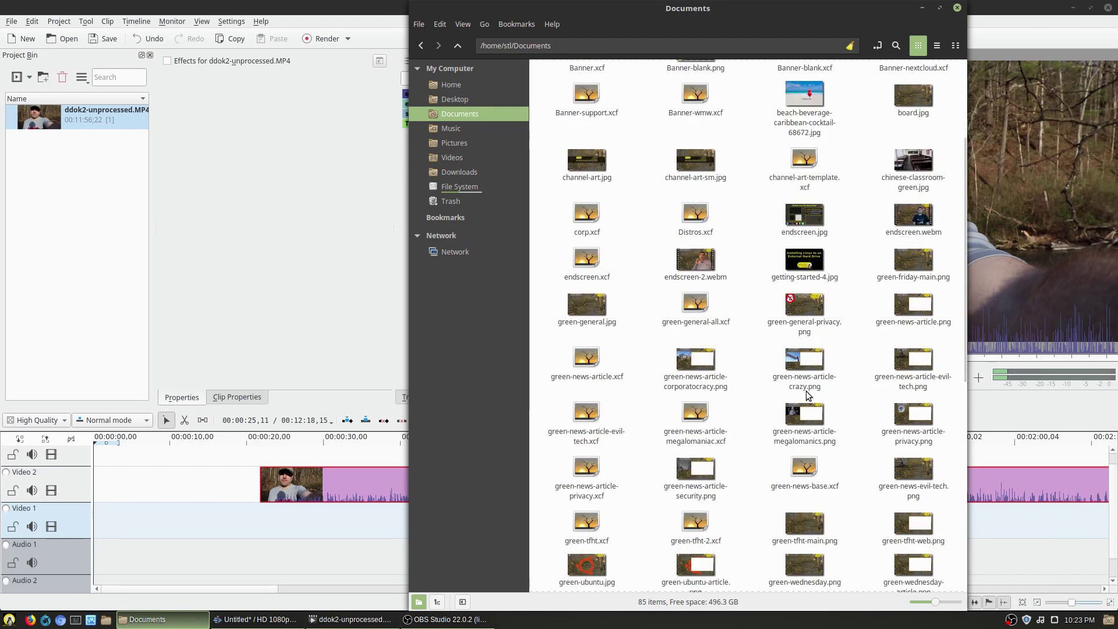
scroll(809, 394, down, 4)
scroll(840, 393, up, 5)
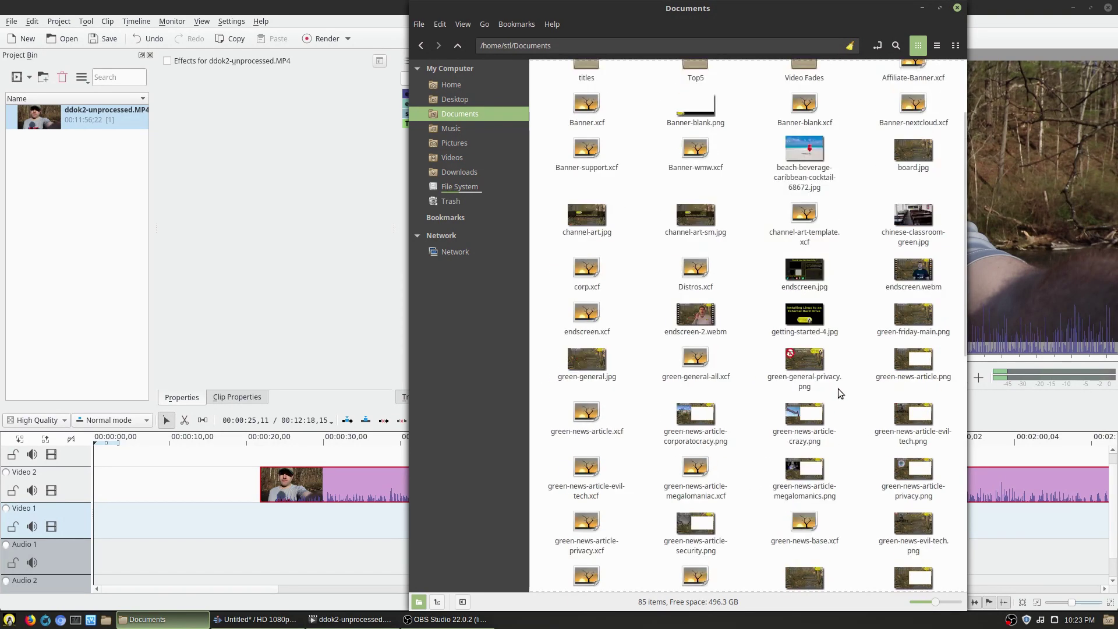
click(937, 45)
click(957, 46)
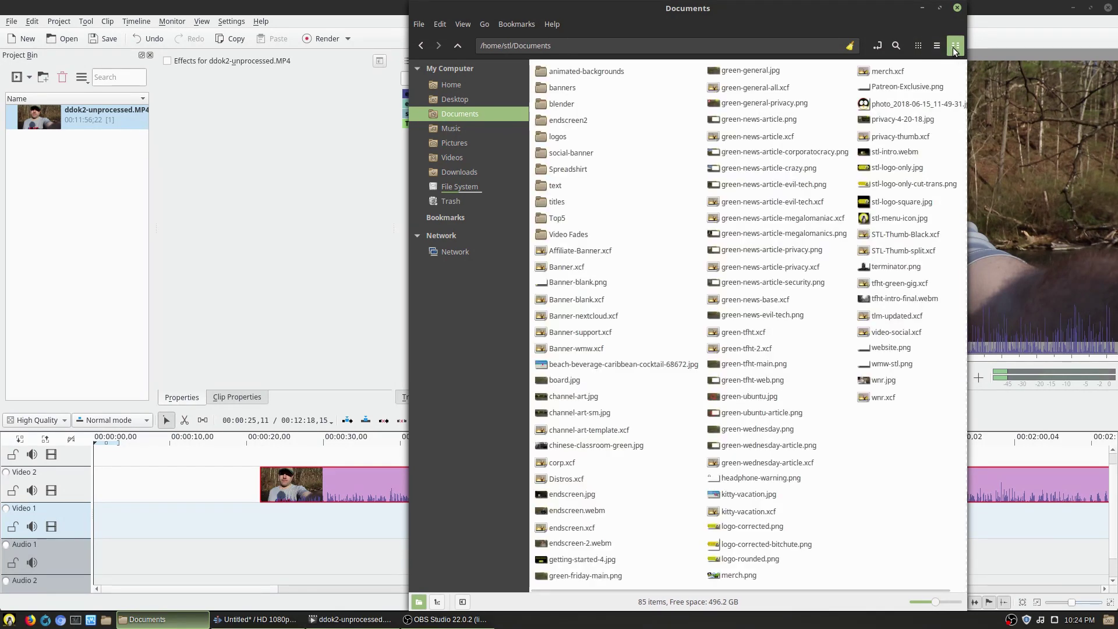
click(938, 45)
scroll(764, 289, down, 15)
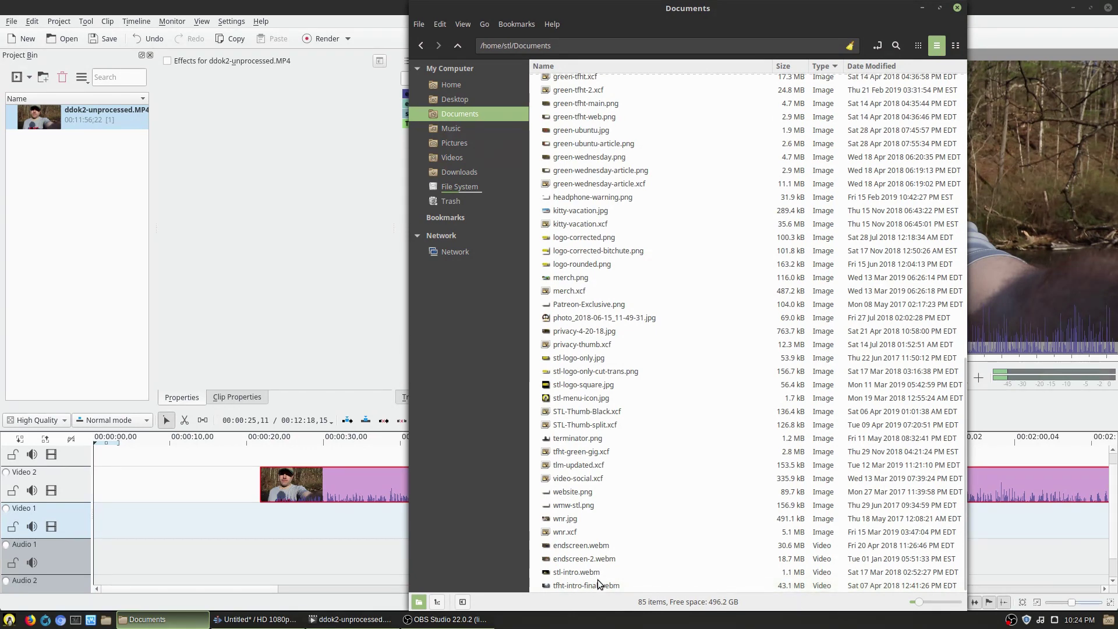
- Import stl-intro.webm into the Kdenlive project bin and place it at the start of Video 1
click(589, 572)
drag(589, 572, 71, 218)
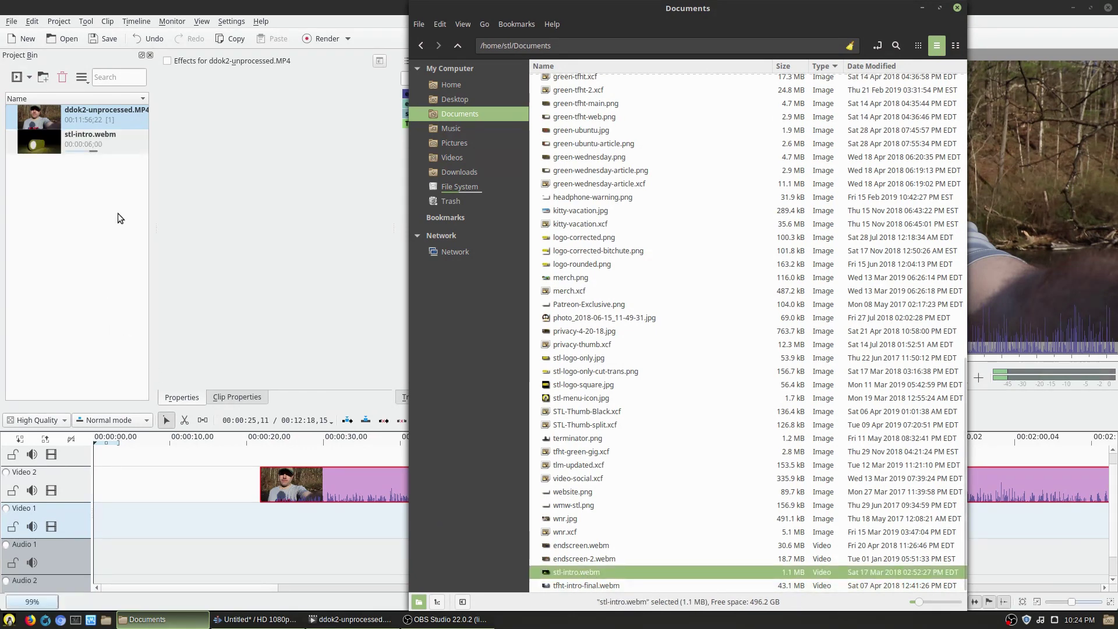
click(958, 8)
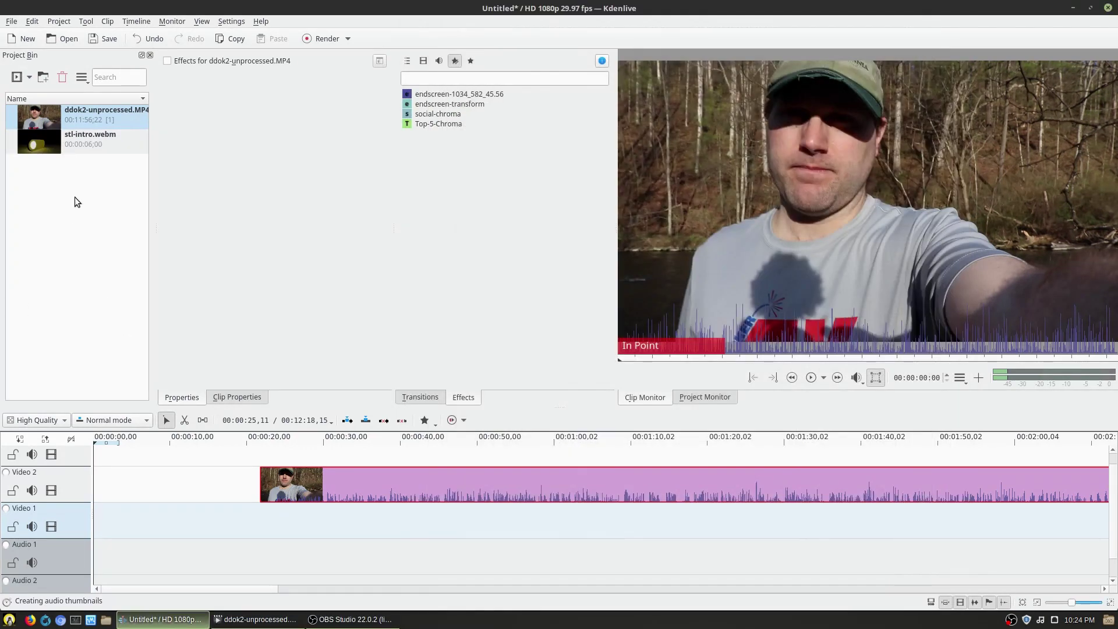
drag(47, 144, 97, 529)
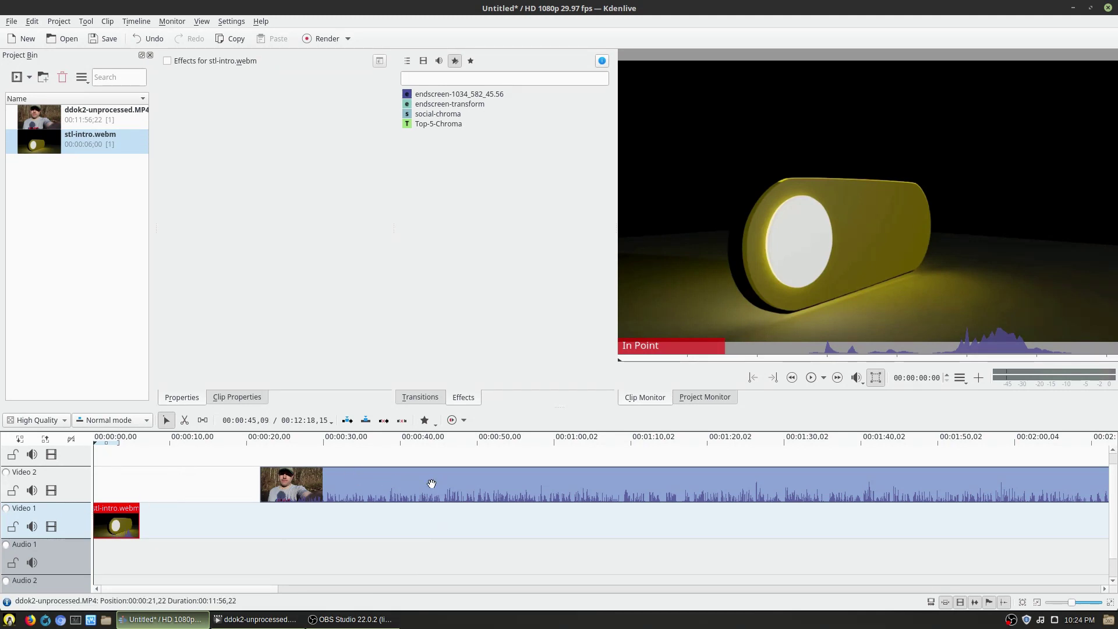
- Launch Audacity
click(9, 620)
text(aud)
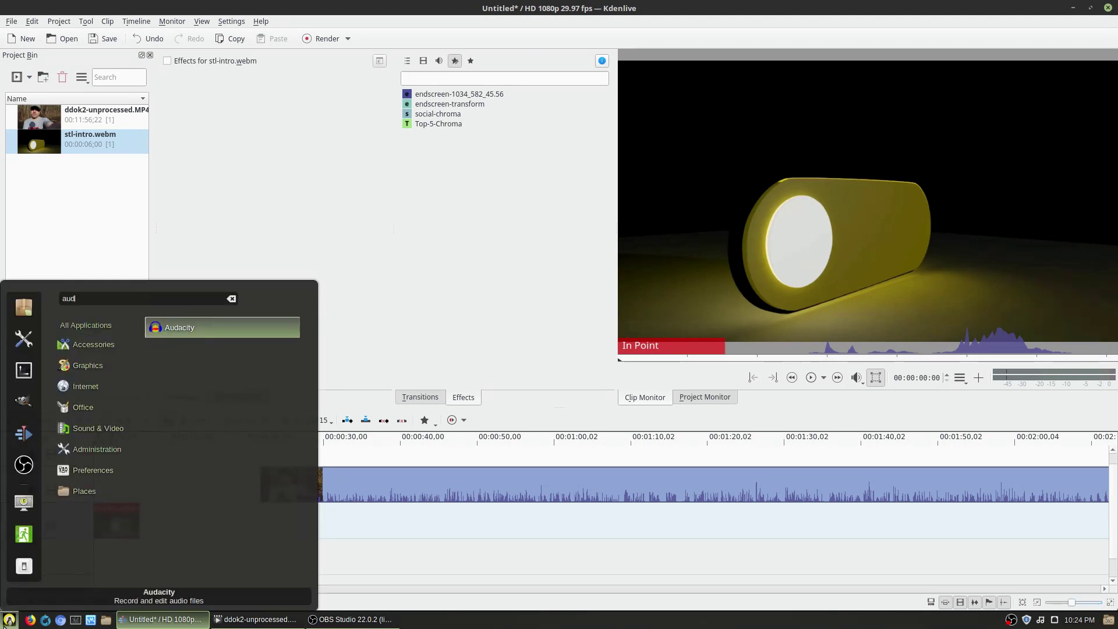
click(189, 327)
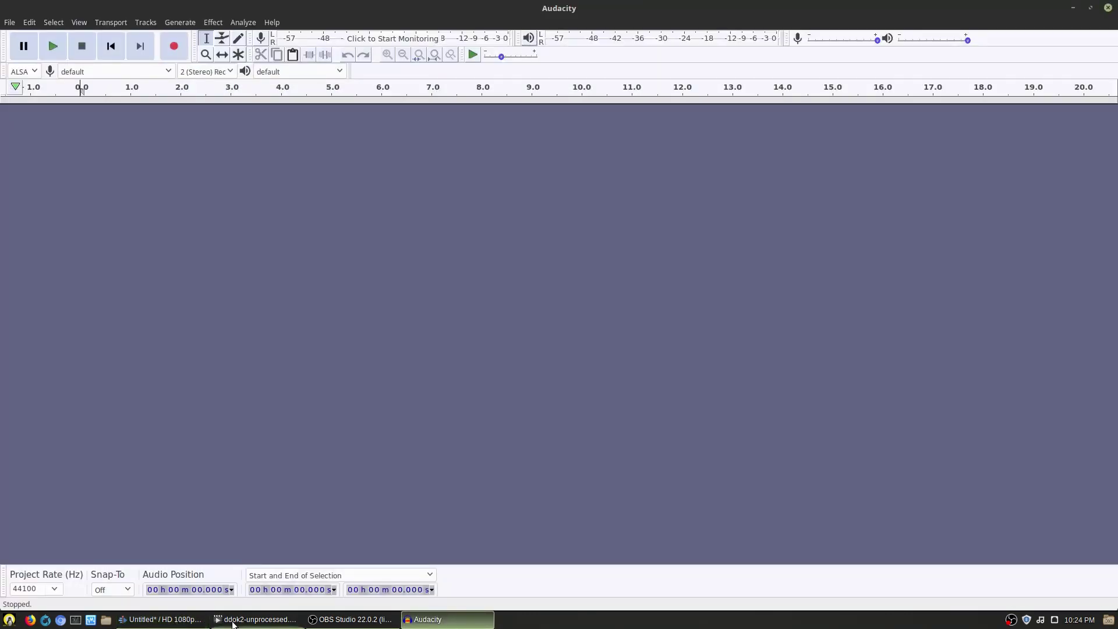
- Import ddok2-unprocessed.MP4 from the Desktop's Untitled Folder into Audacity as an audio track
click(106, 621)
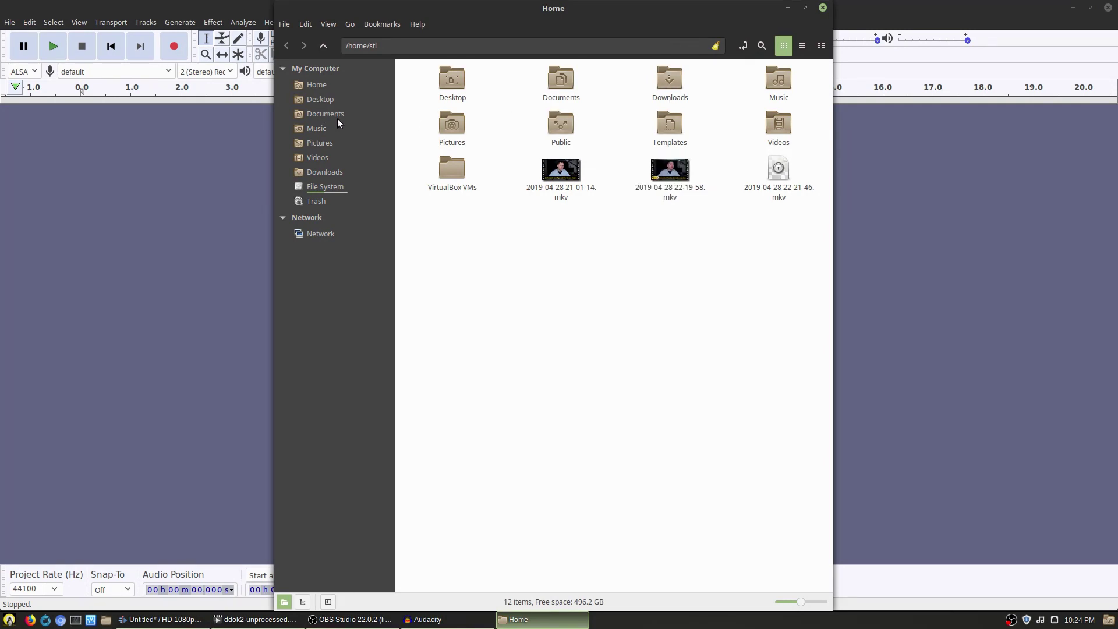
click(326, 100)
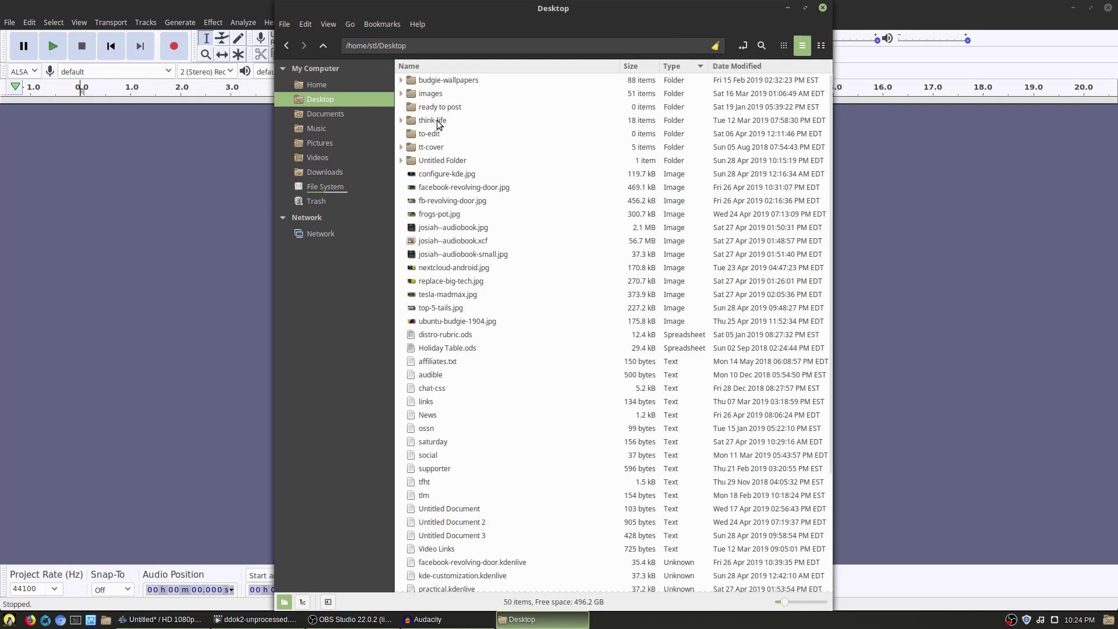
double_click(443, 160)
drag(452, 81, 131, 265)
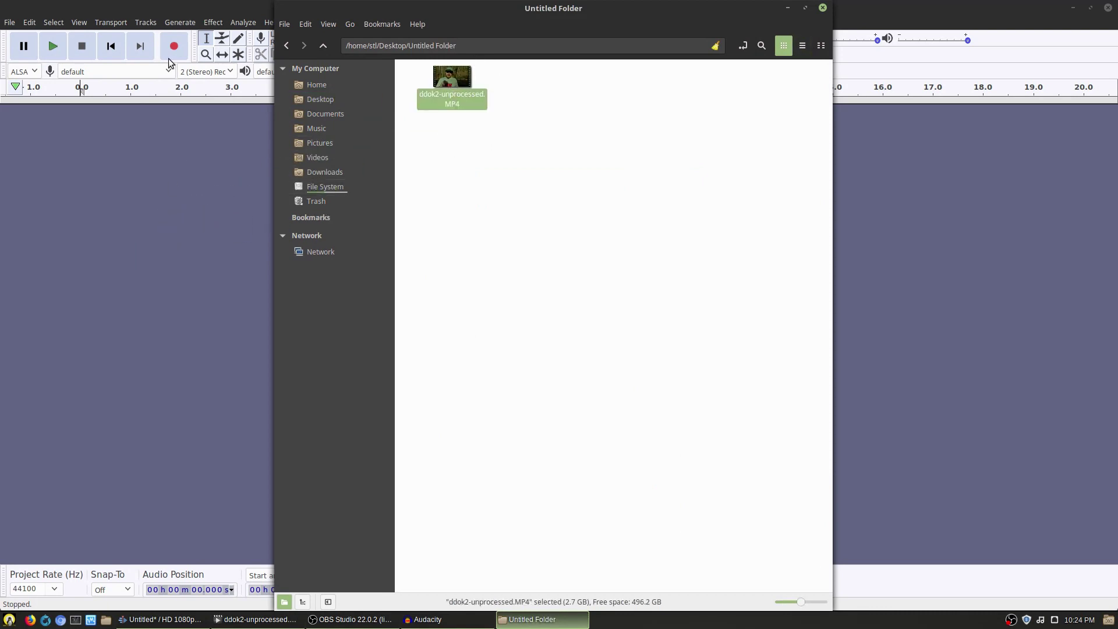
click(154, 5)
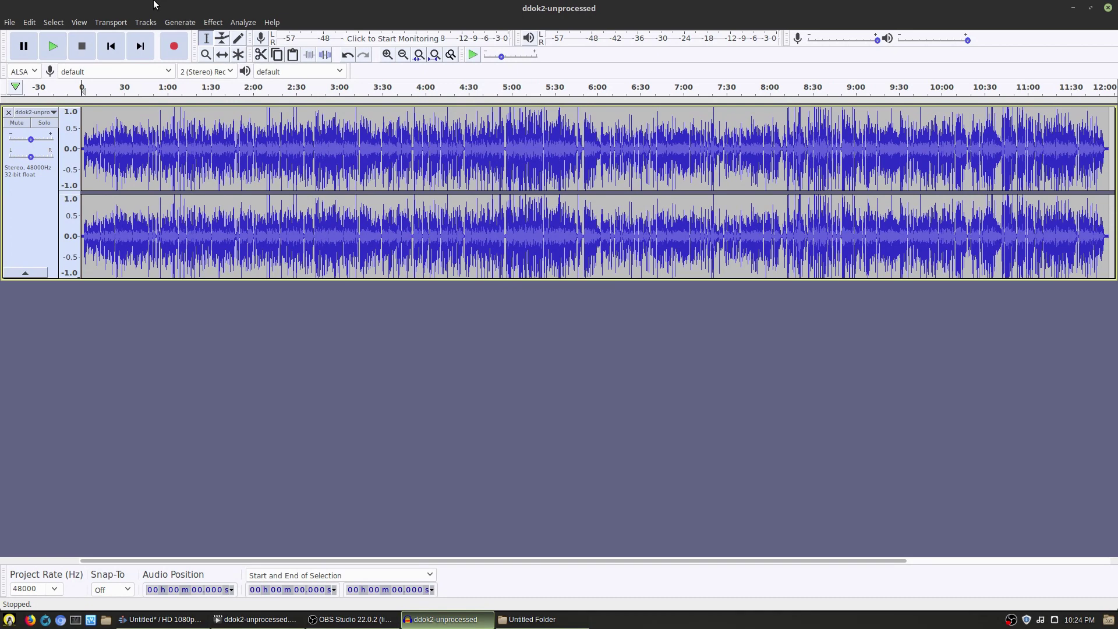
- Listen to the imported track briefly at its start and from about 2:41.8, examining the waveform up close
key(space)
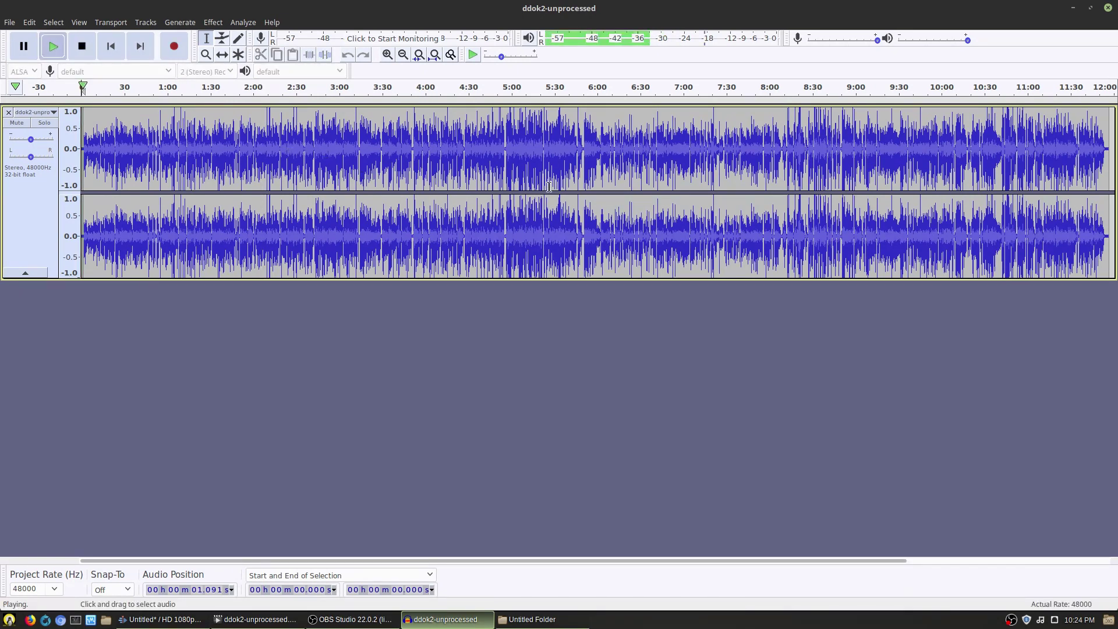
key(space)
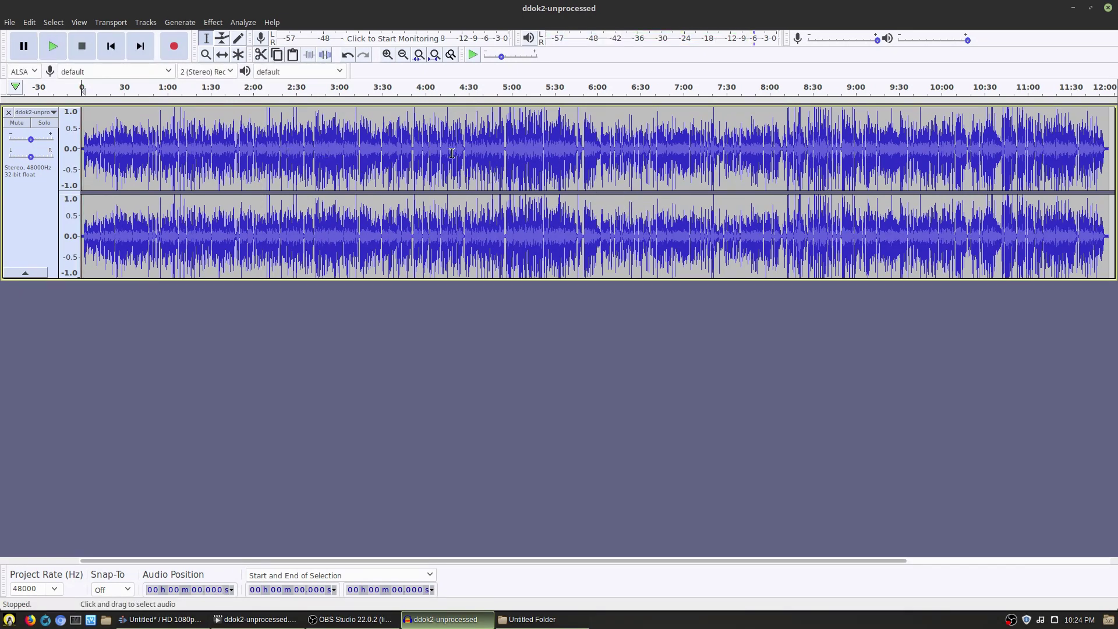
scroll(314, 161, up, 4)
scroll(315, 166, left, 2)
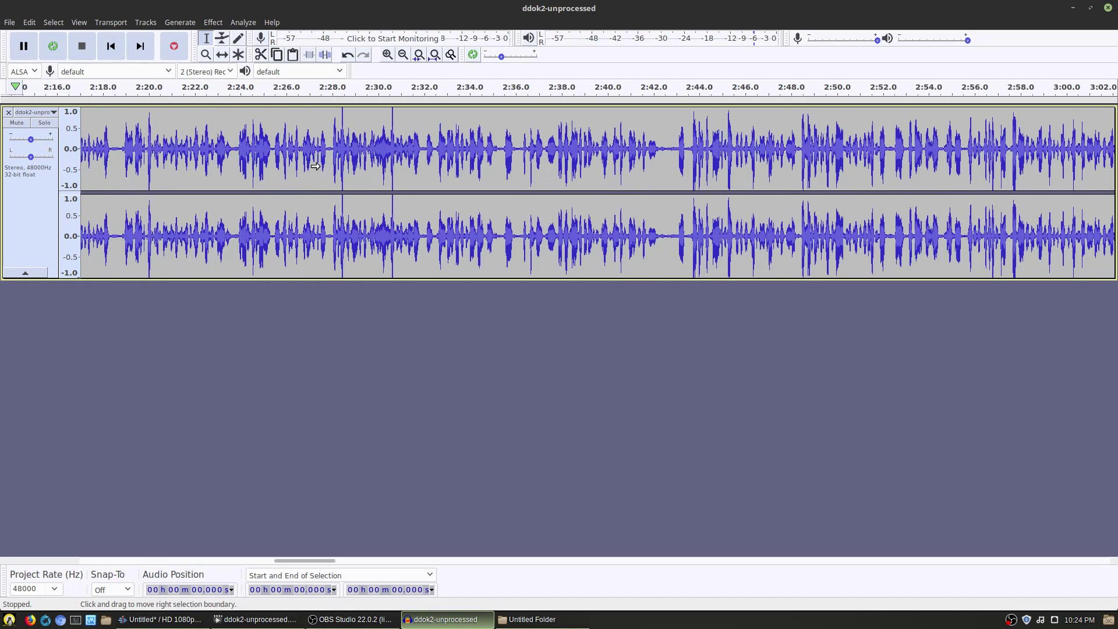
click(648, 152)
key(space)
key(space)
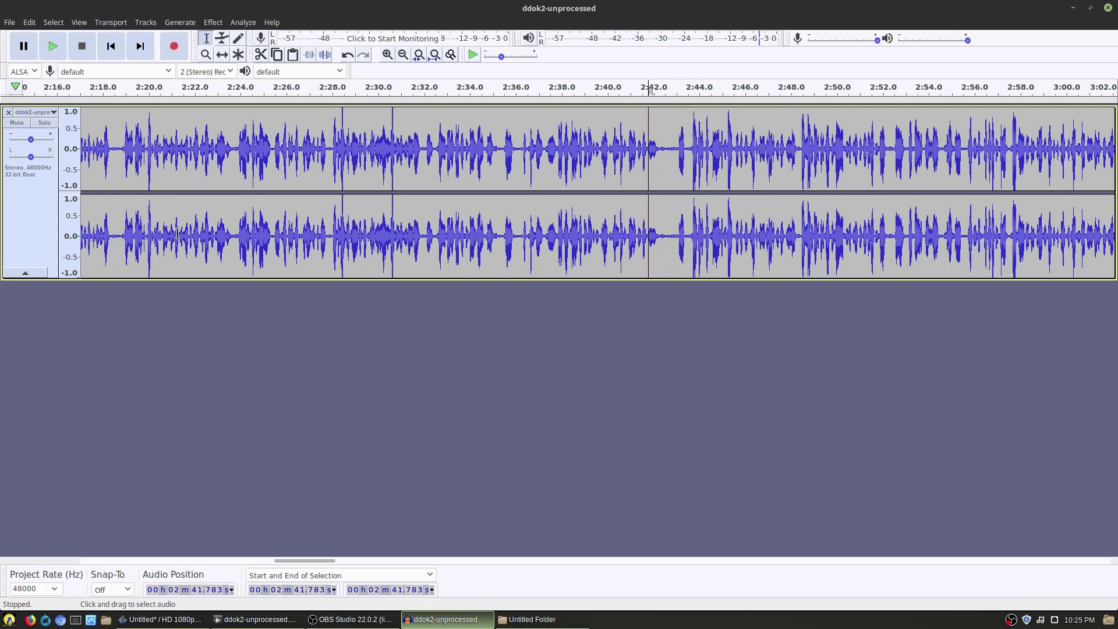
- Enlarge the stereo track's height and select the quiet stretch from about 0.4 to 1.9 seconds for a listen
drag(170, 279, 172, 408)
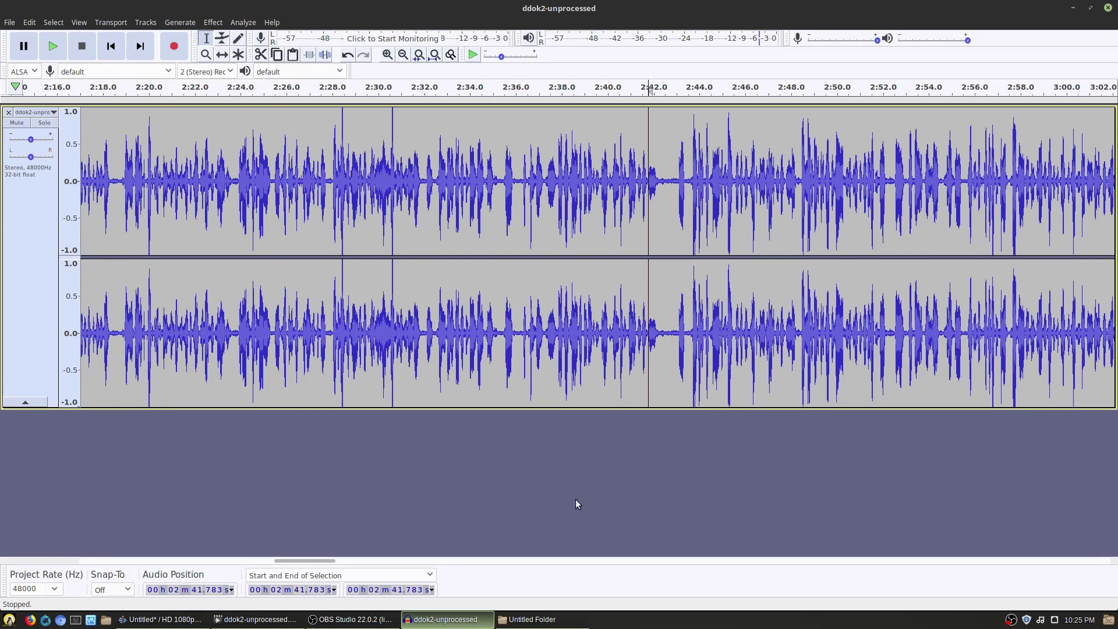
drag(305, 561, 29, 537)
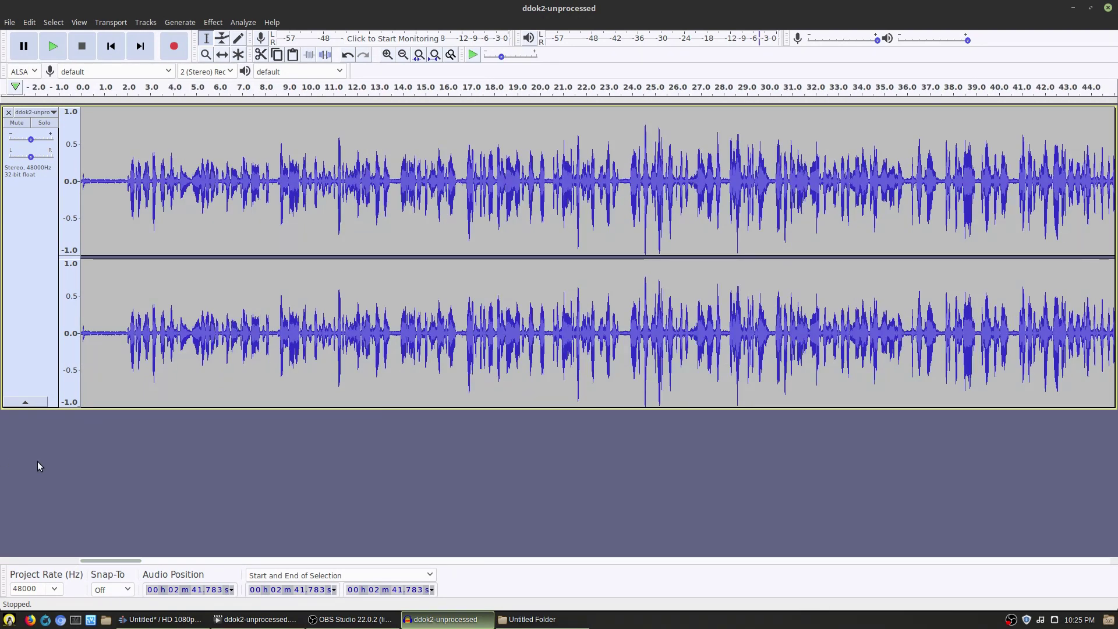
click(90, 190)
drag(97, 189, 124, 210)
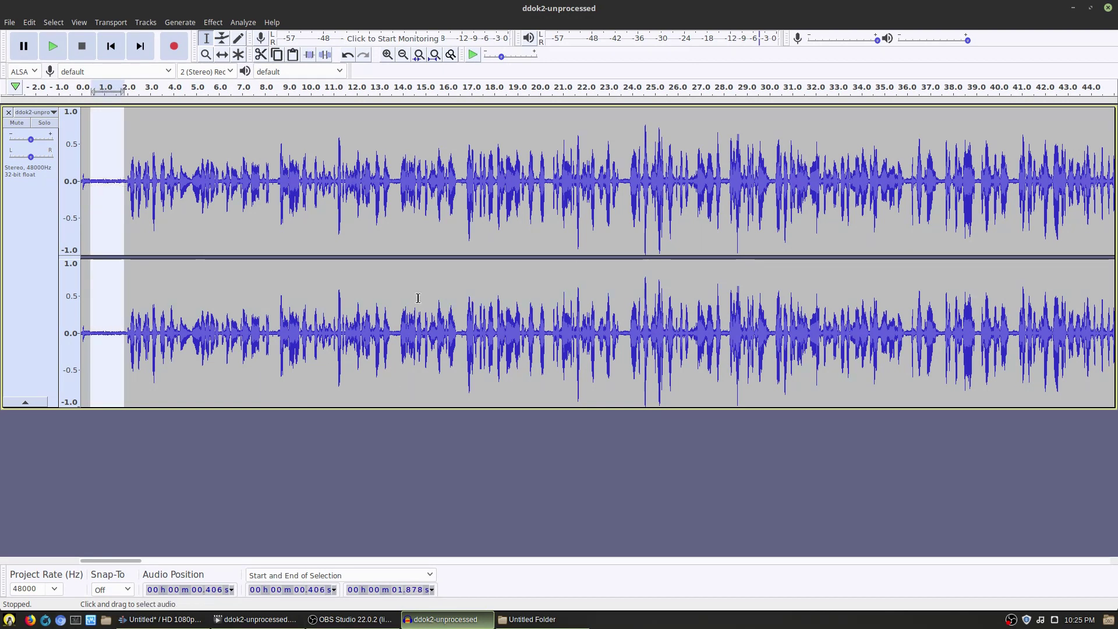
key(space)
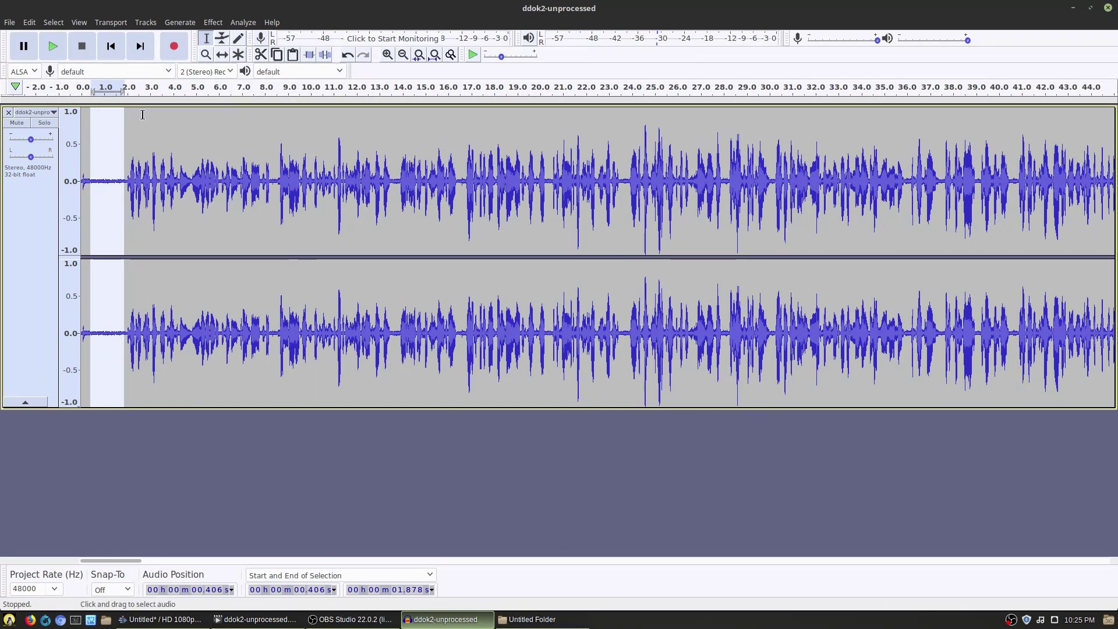
- Capture a noise profile for Noise Reduction from the selected quiet stretch at the track's start
click(214, 23)
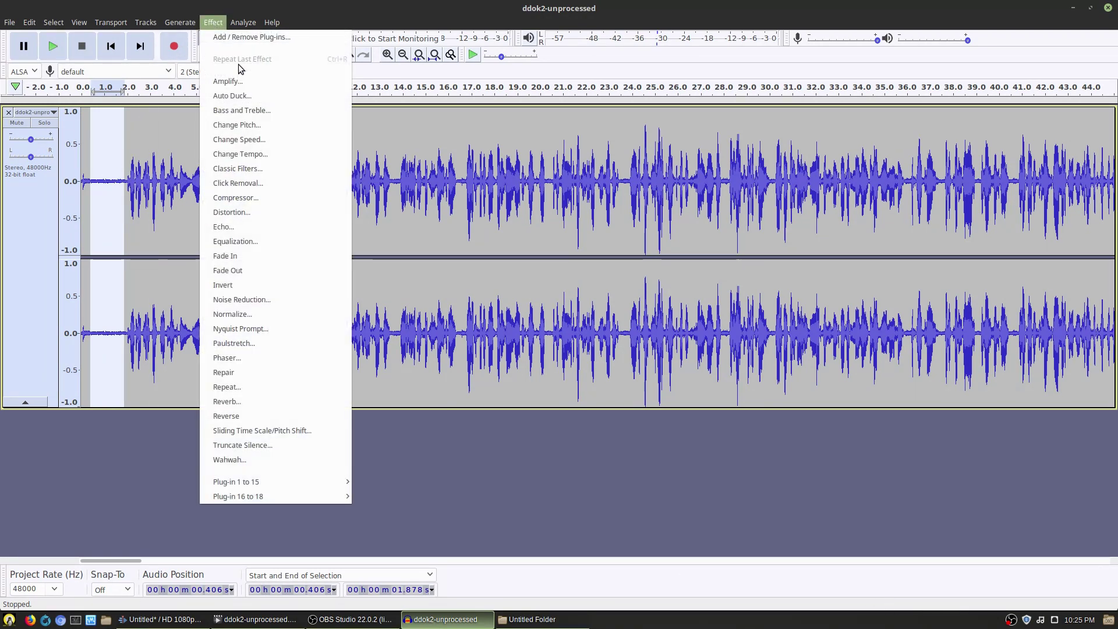
click(261, 300)
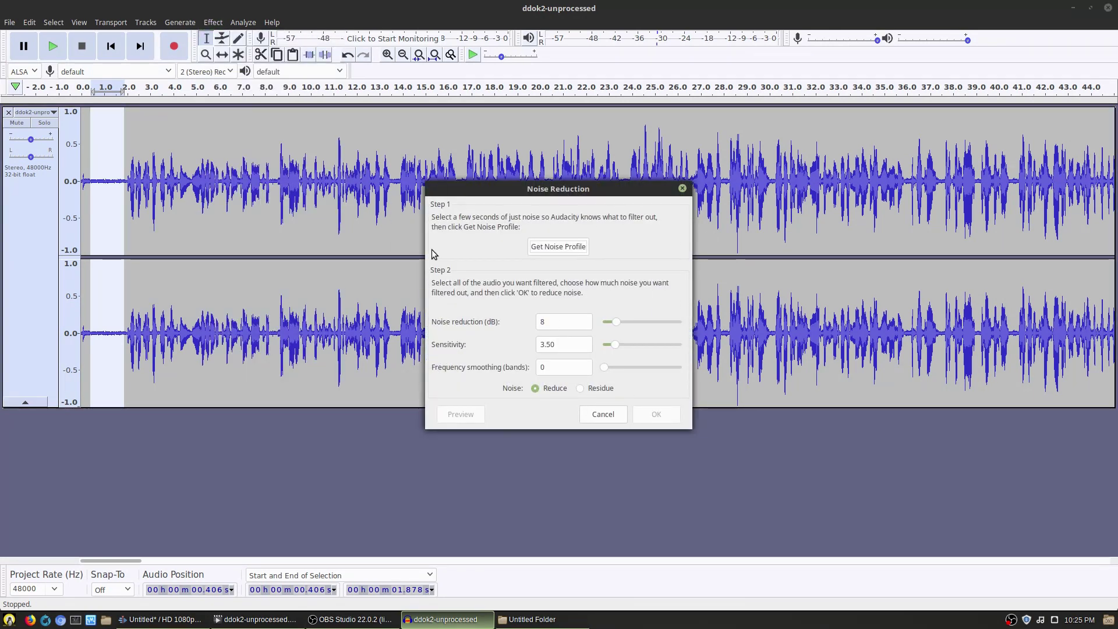
click(570, 254)
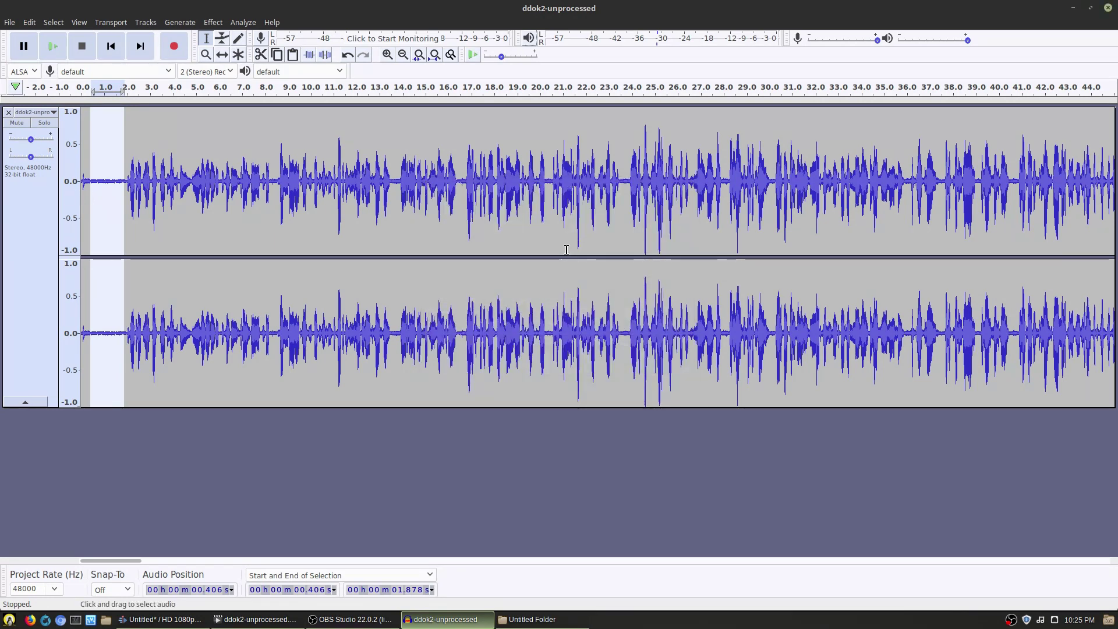
- Apply Noise Reduction to the entire track with 8 dB reduction, sensitivity 3.50 and 0 smoothing bands
key(ctrl+a)
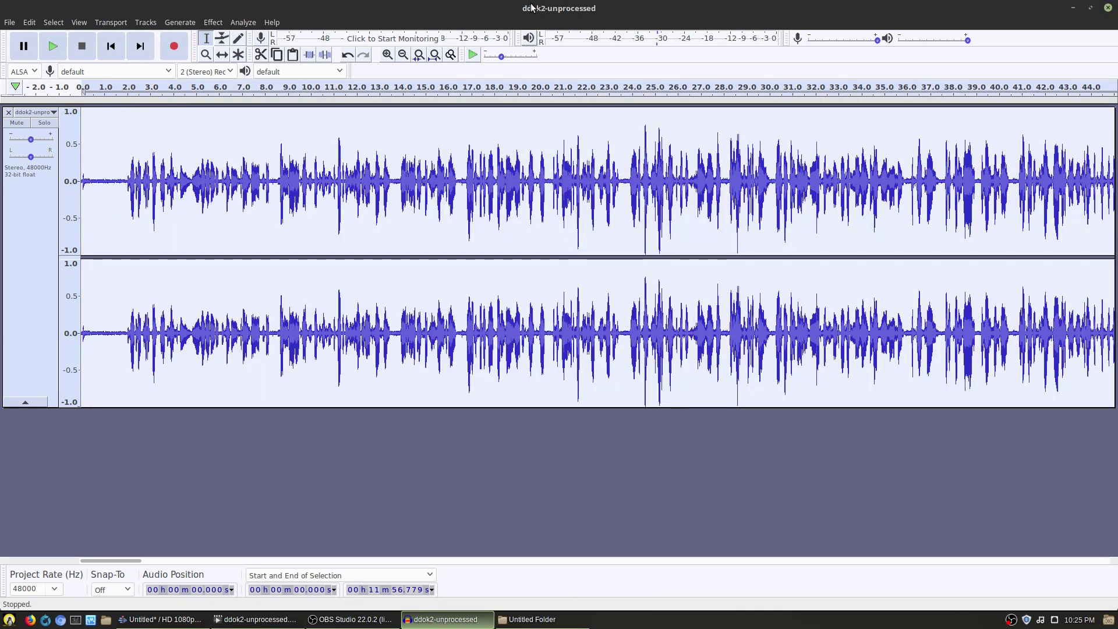
click(194, 22)
mouse_move(213, 22)
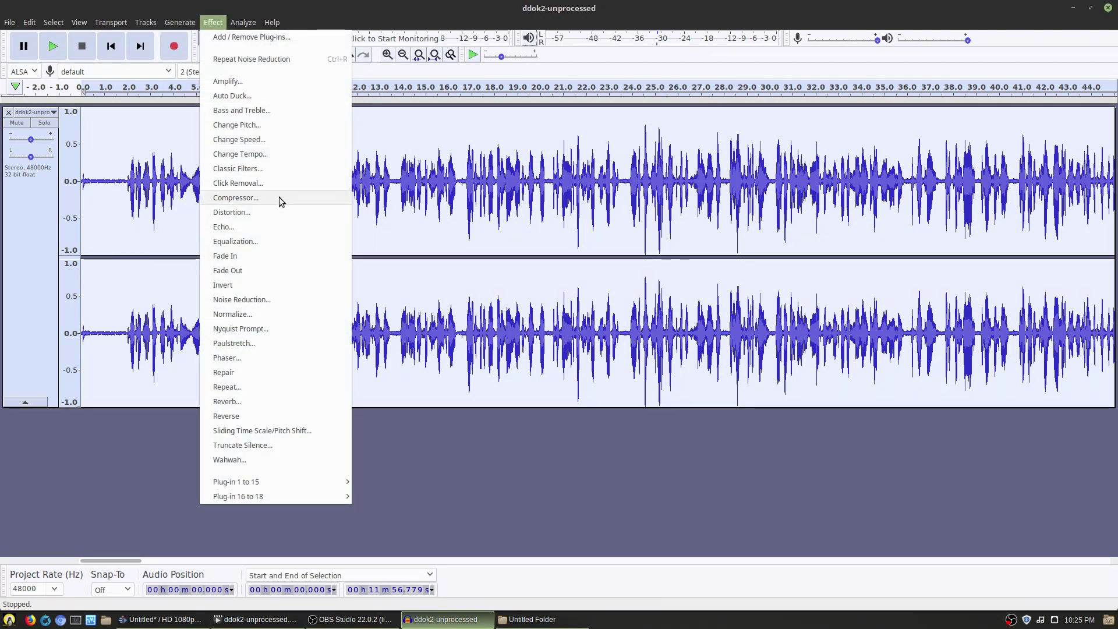
click(256, 300)
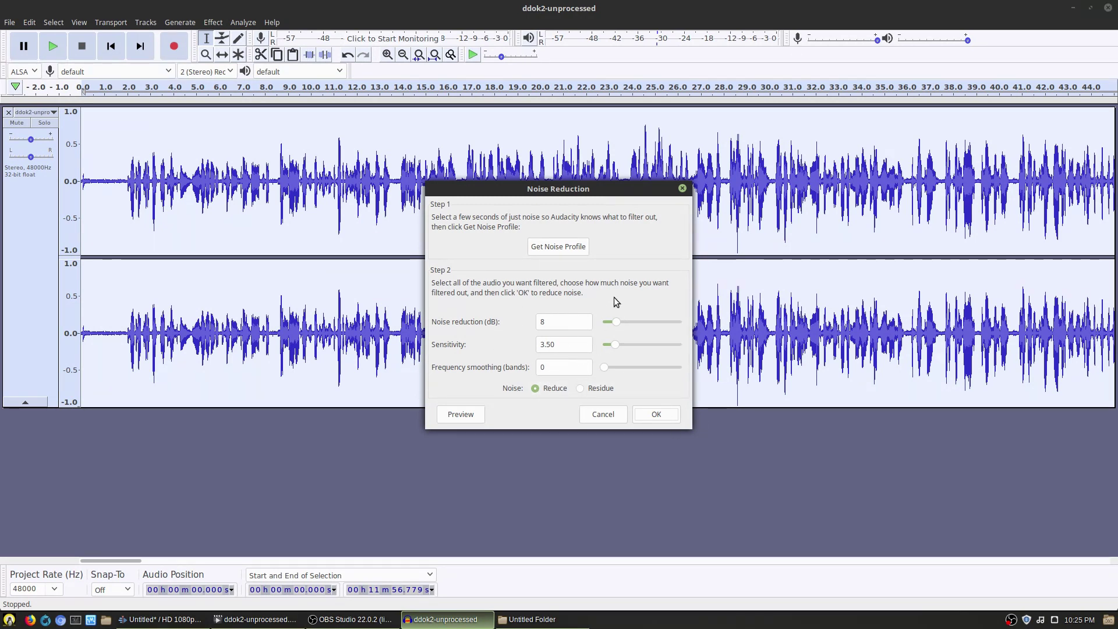
click(658, 415)
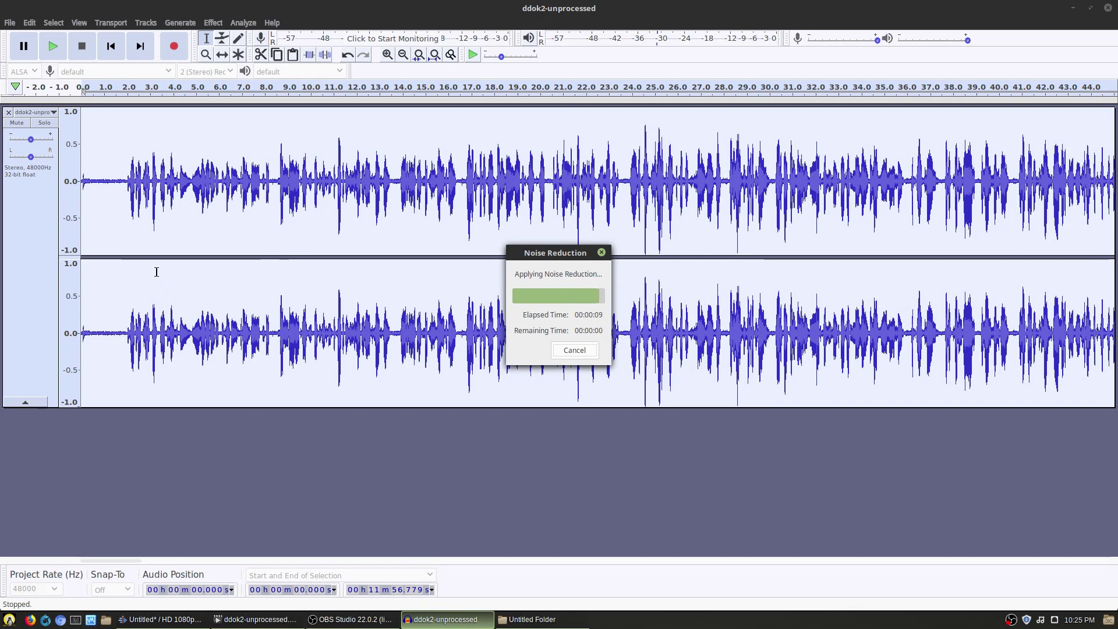
- Listen to the noise-reduced track from about 0.3 seconds and again from about 7.3 seconds
click(87, 202)
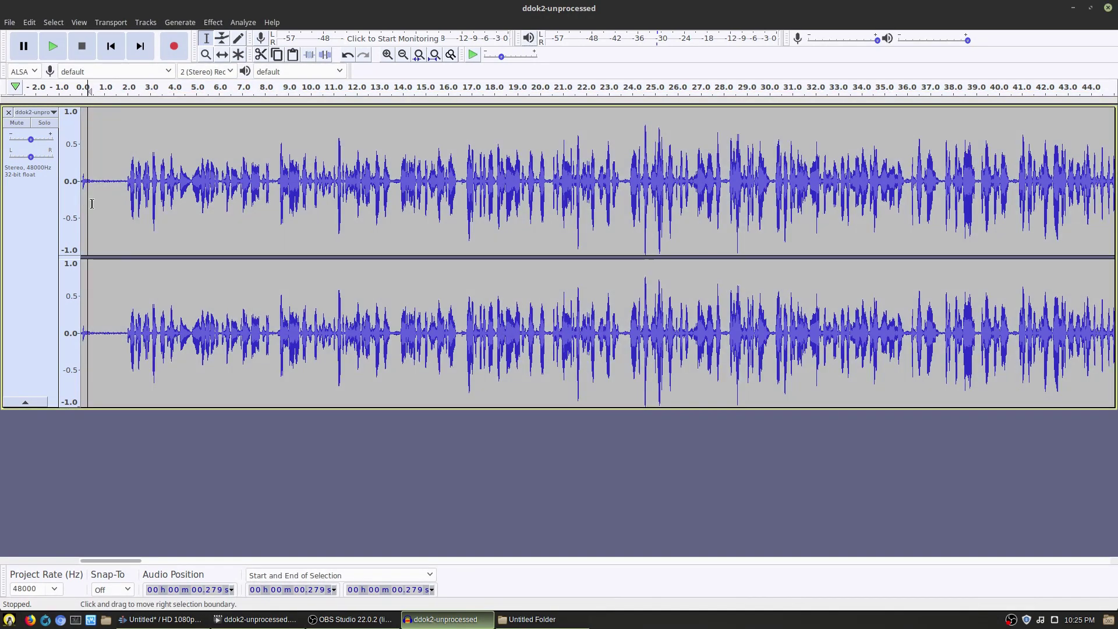
key(space)
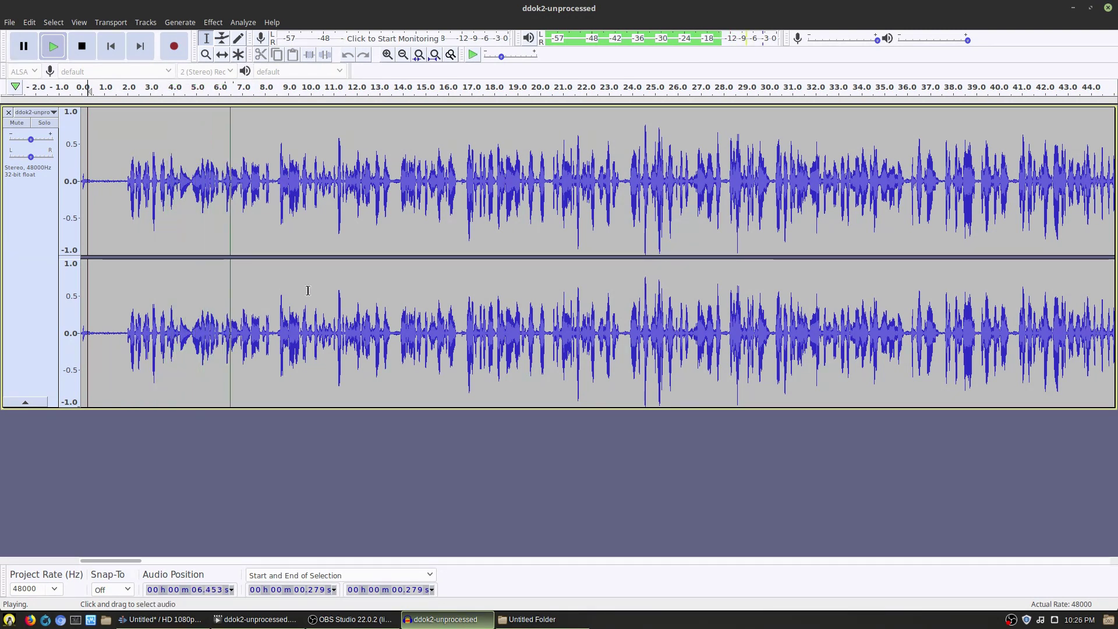
key(space)
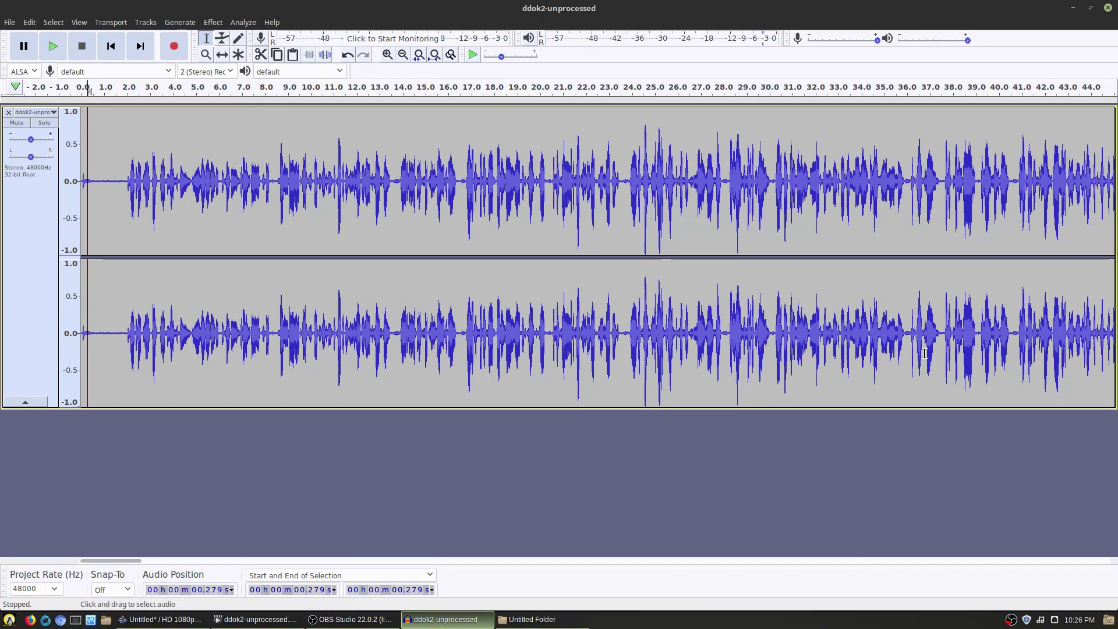
key(space)
key(space)
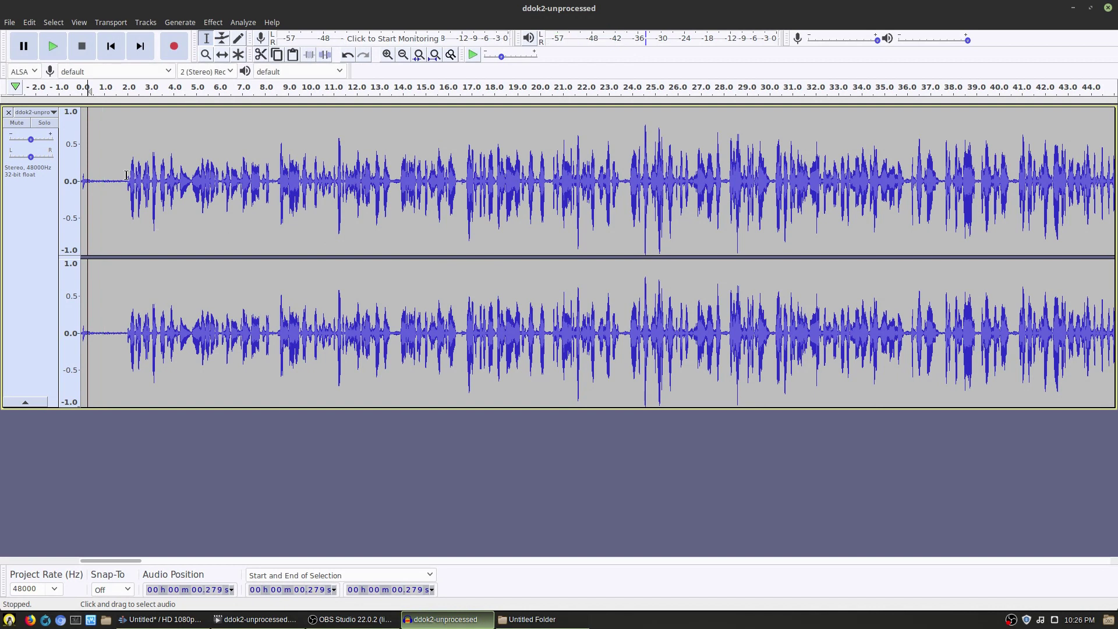
drag(222, 210, 231, 210)
click(249, 197)
key(space)
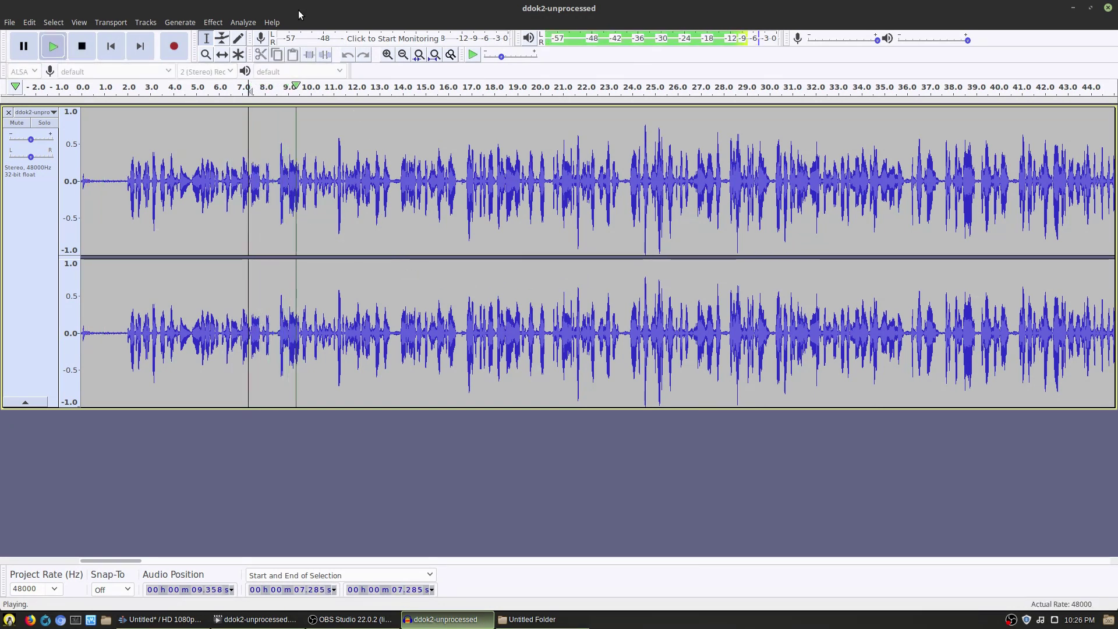
key(space)
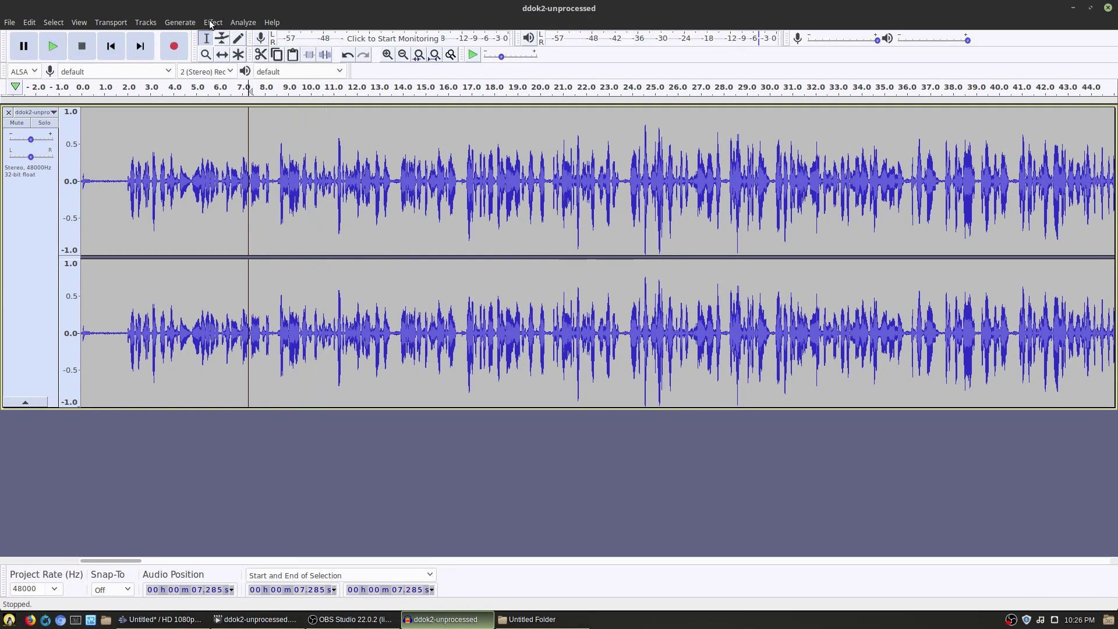
click(213, 22)
click(251, 244)
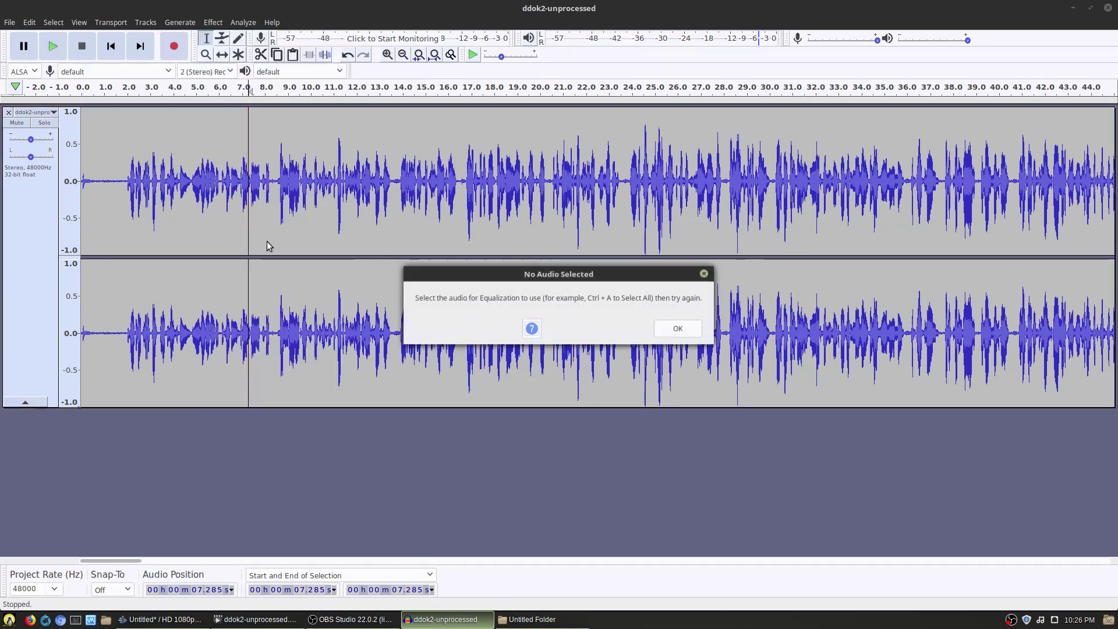
click(677, 329)
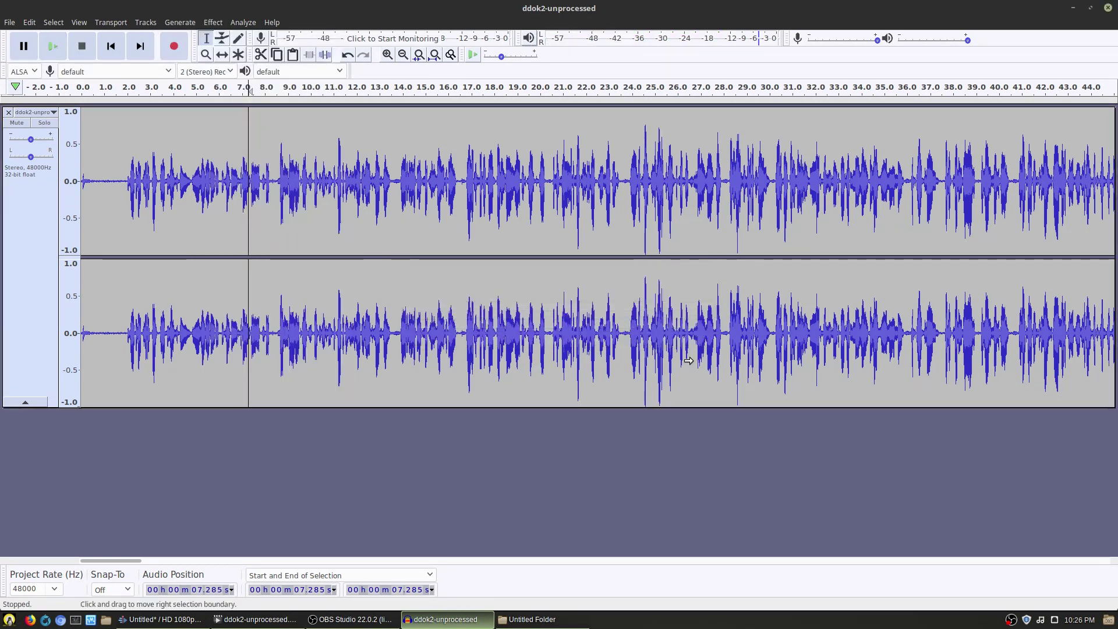
- Open Equalization for the entire track and preview the Bass Boost curve briefly
key(ctrl+a)
click(212, 23)
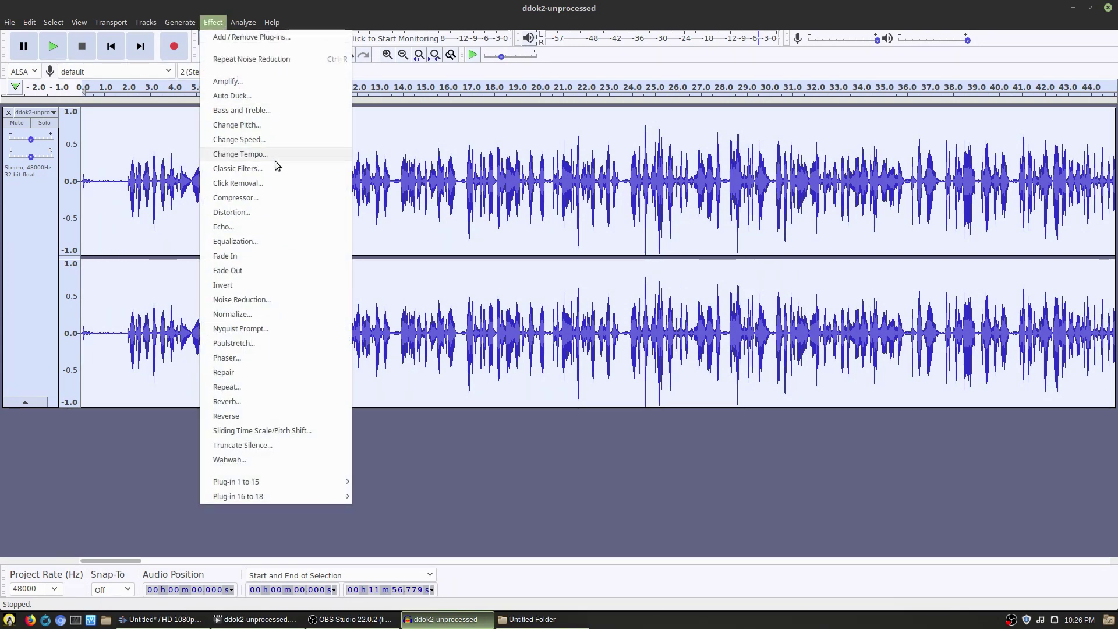
click(253, 243)
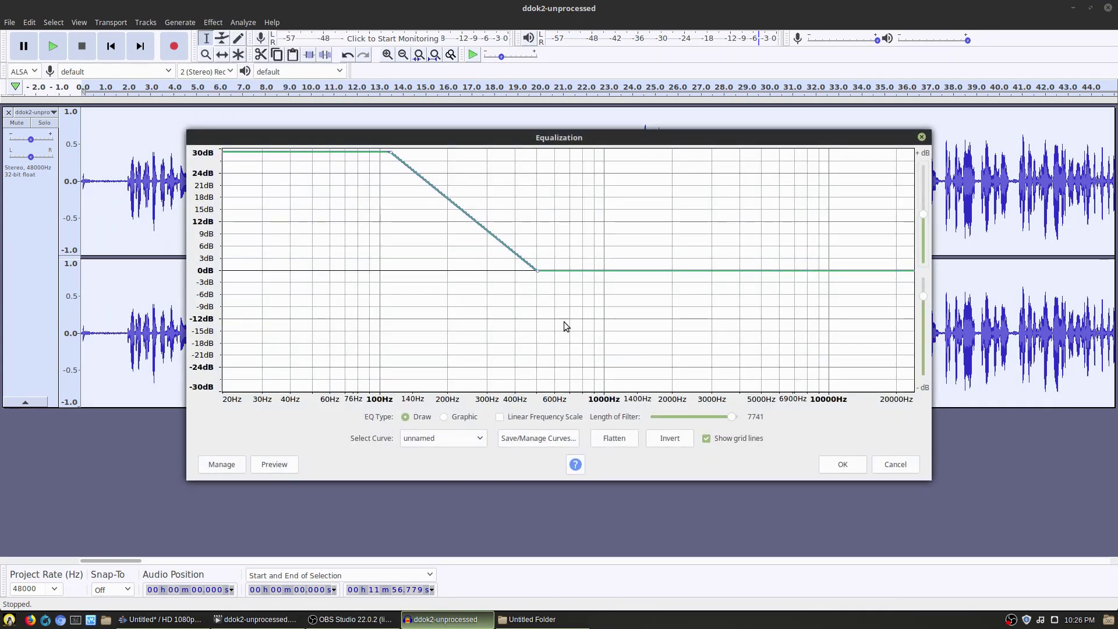
click(476, 443)
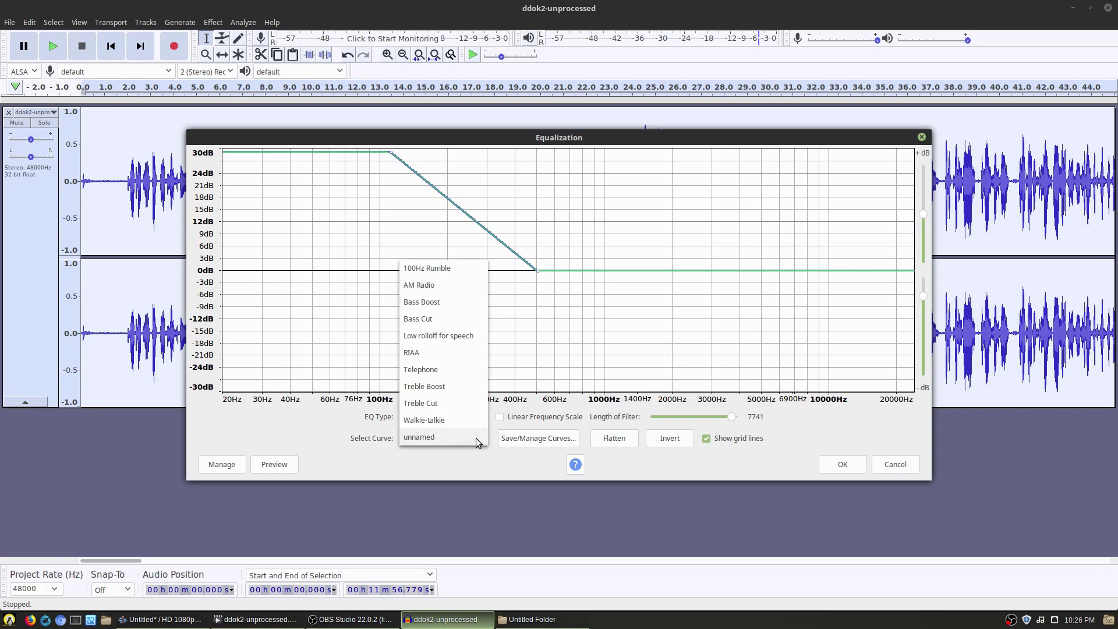
click(437, 303)
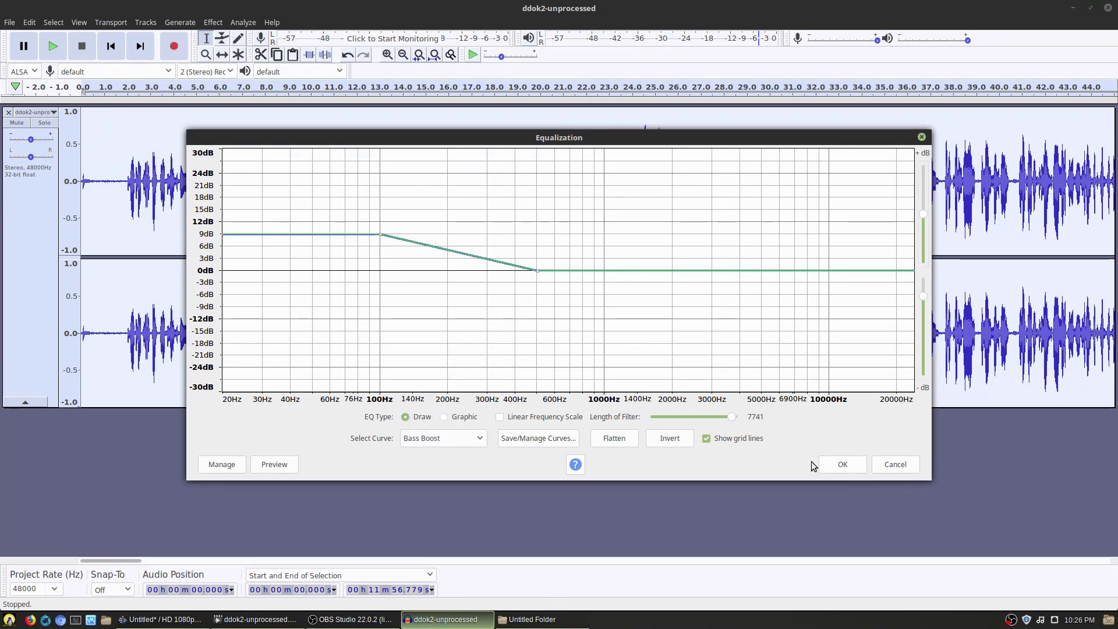
click(279, 466)
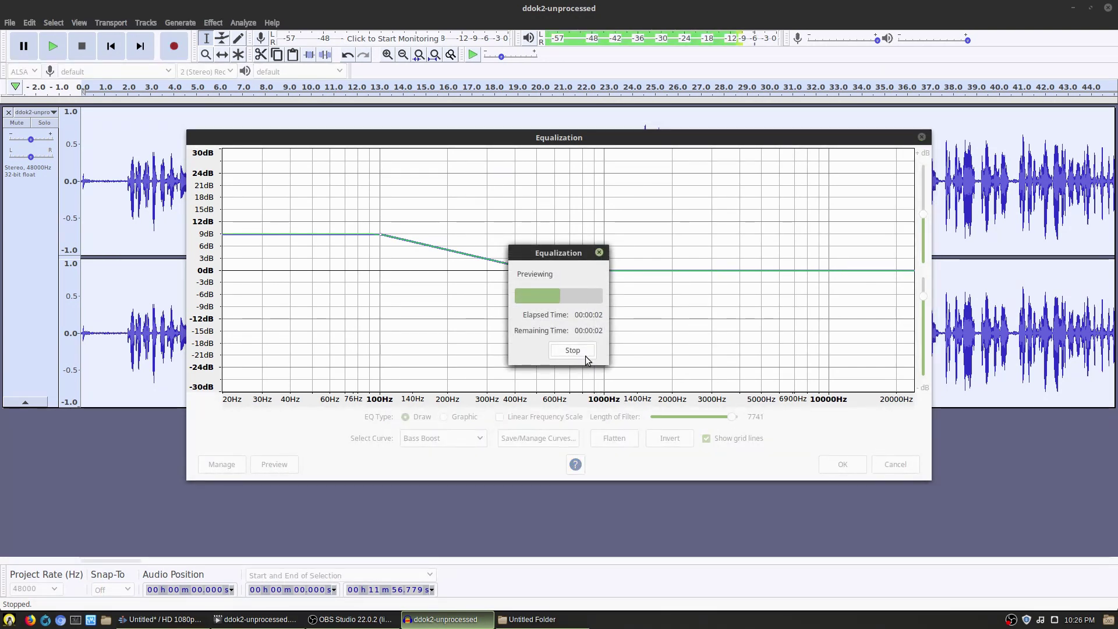
click(580, 352)
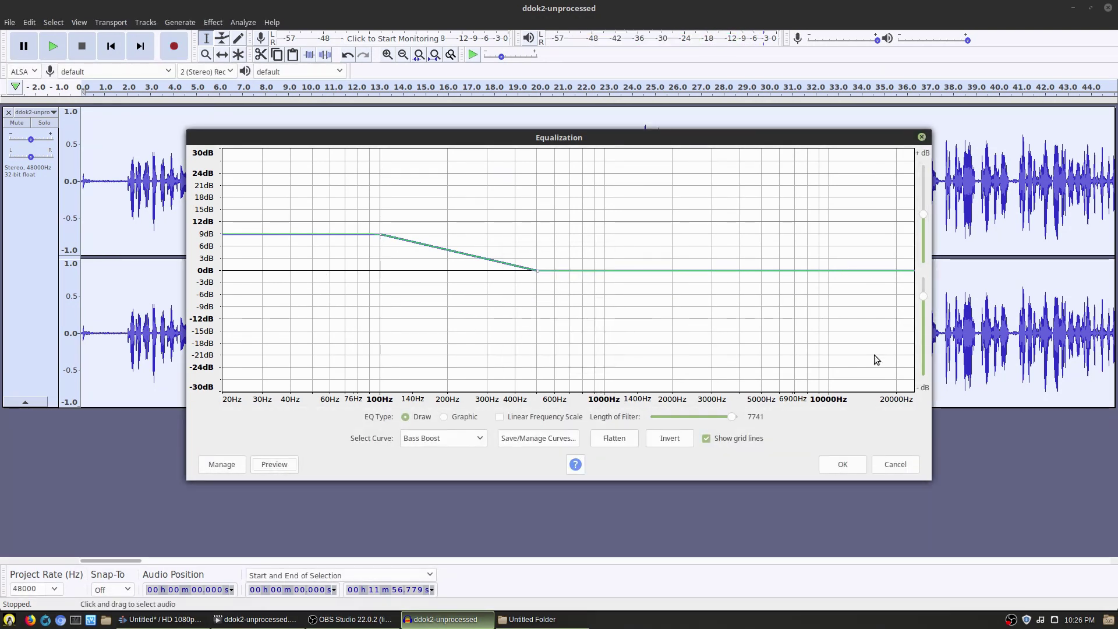
- Switch the equalization curve to Treble Boost, preview it briefly and apply it to the entire track
click(464, 441)
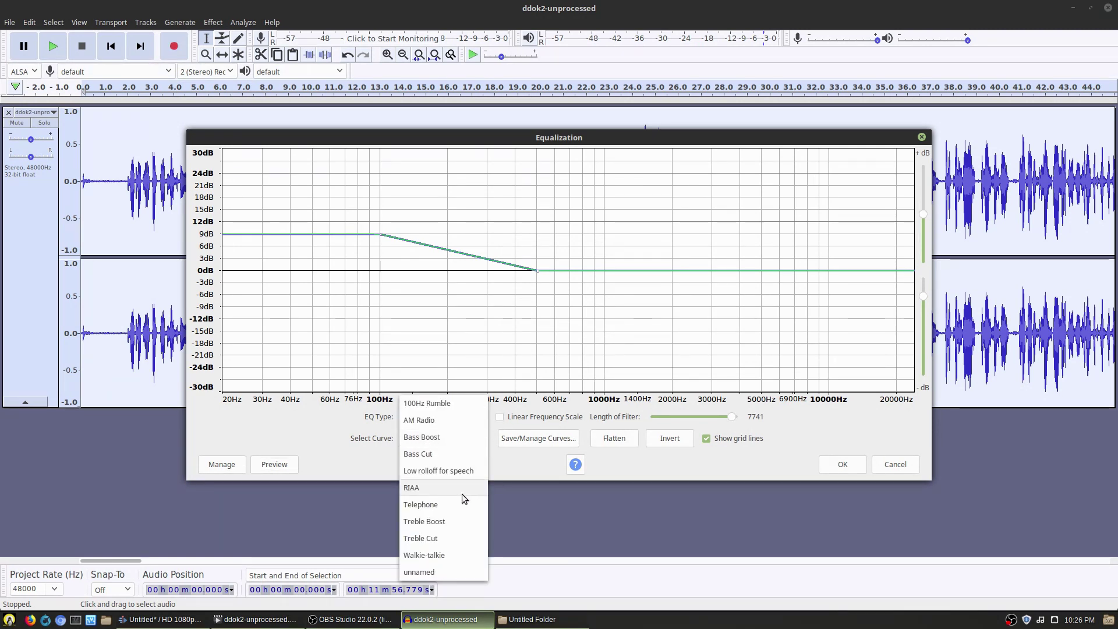
click(464, 521)
click(274, 465)
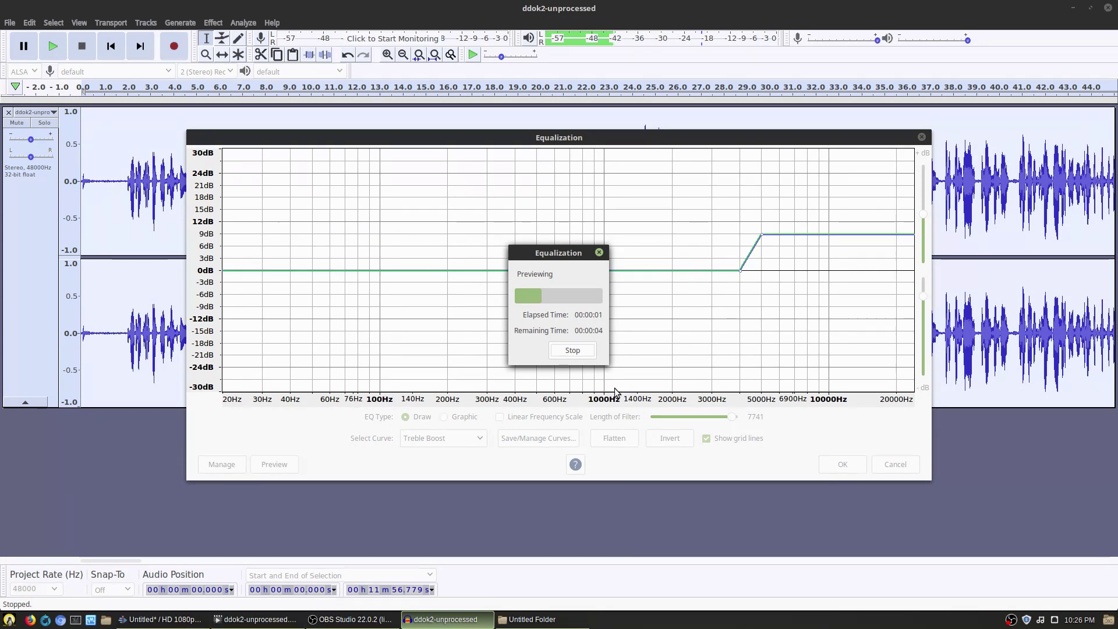
click(572, 351)
click(840, 462)
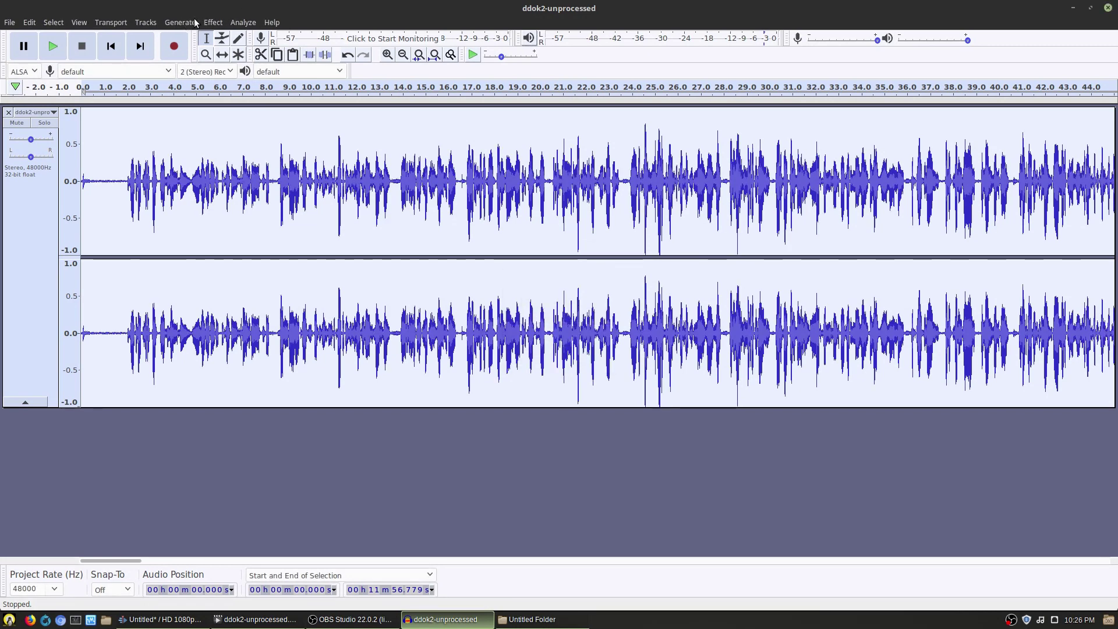
- Apply a second Equalization pass to the entire track using the Bass Boost curve
click(219, 23)
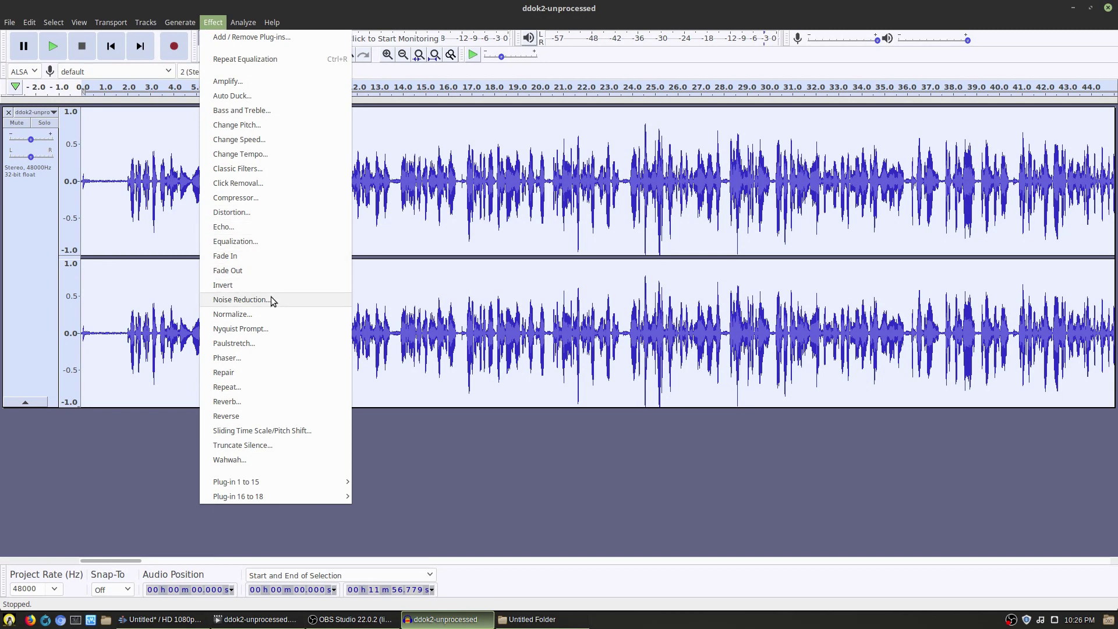
click(266, 241)
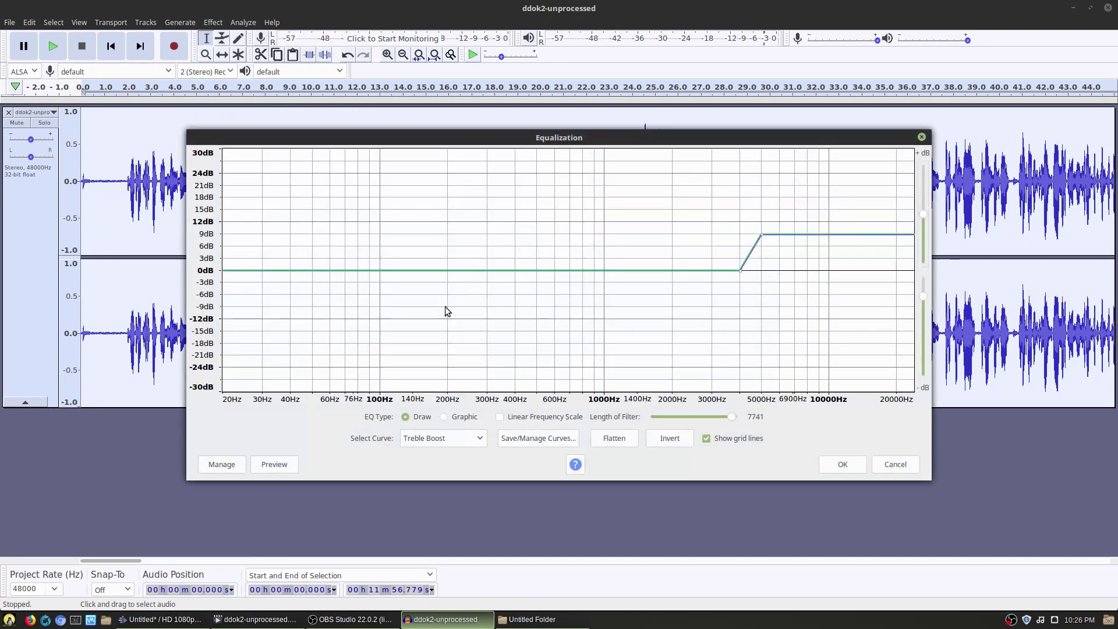
click(458, 445)
click(458, 356)
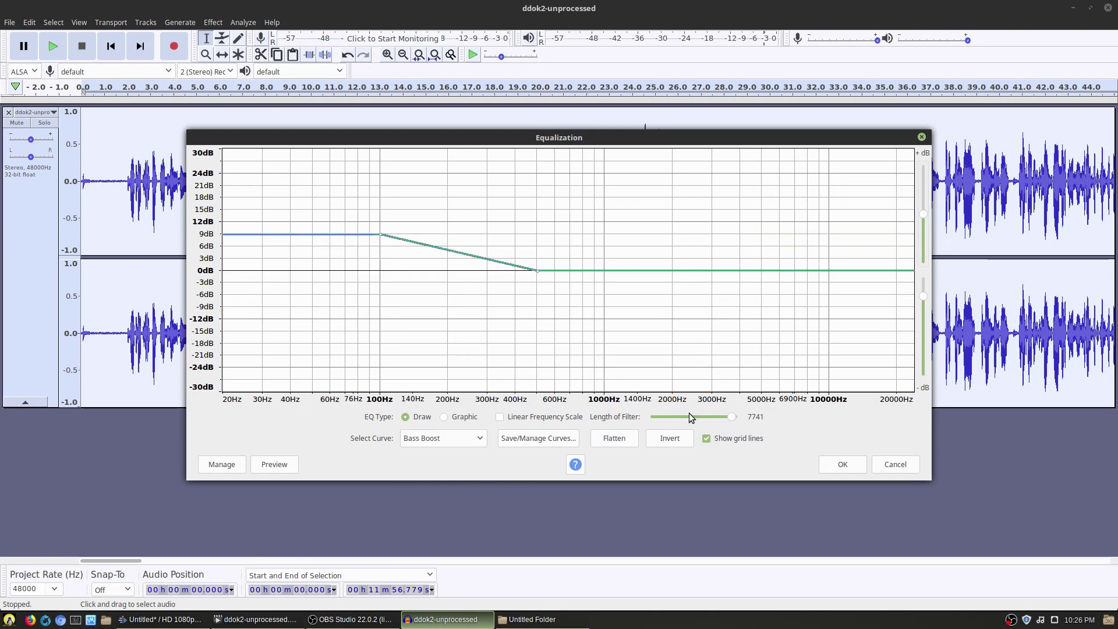
click(844, 464)
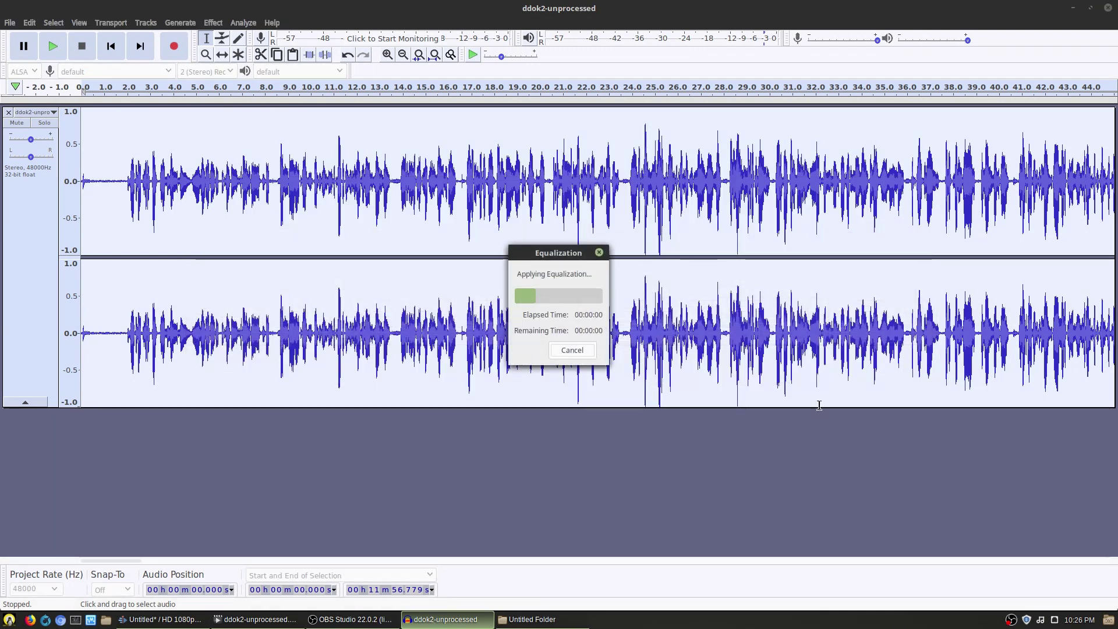
- Listen to the equalized track from about 4.9 seconds
click(194, 331)
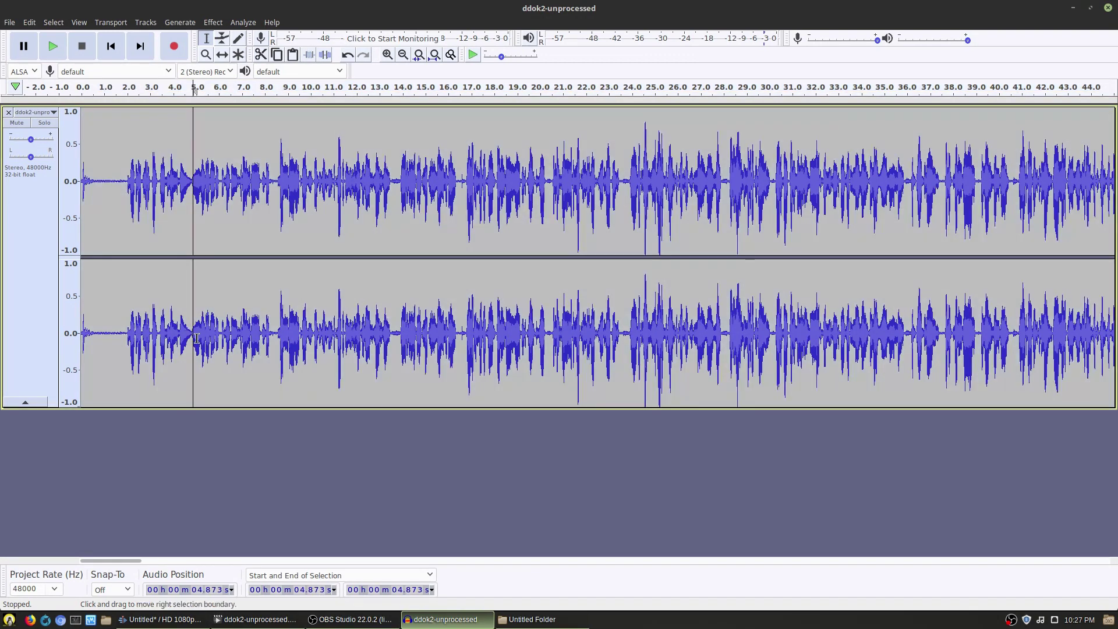
key(space)
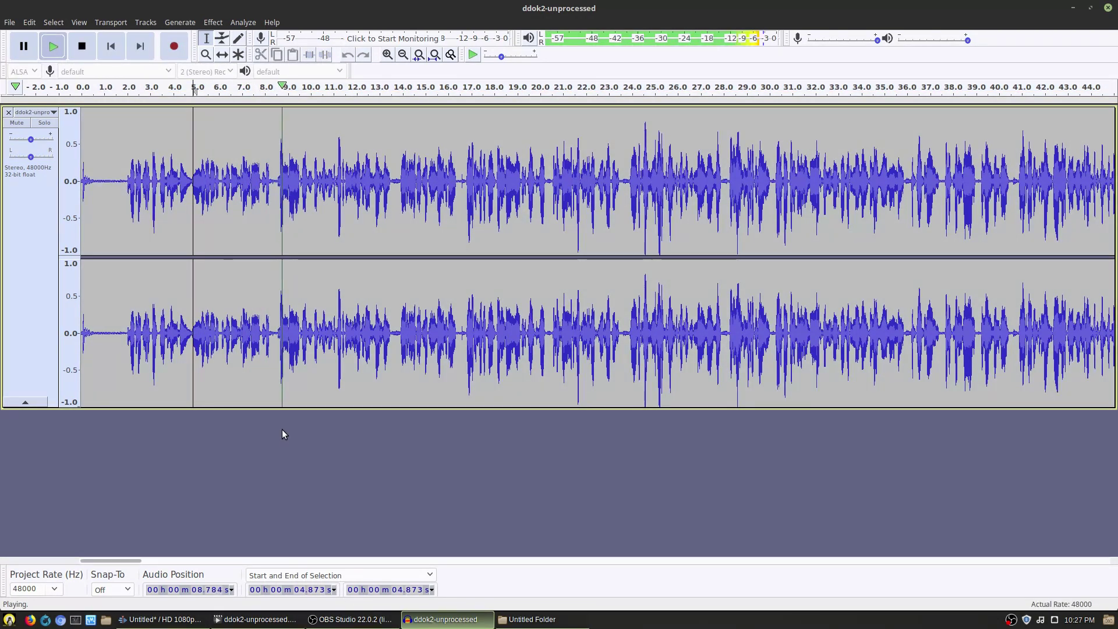
key(space)
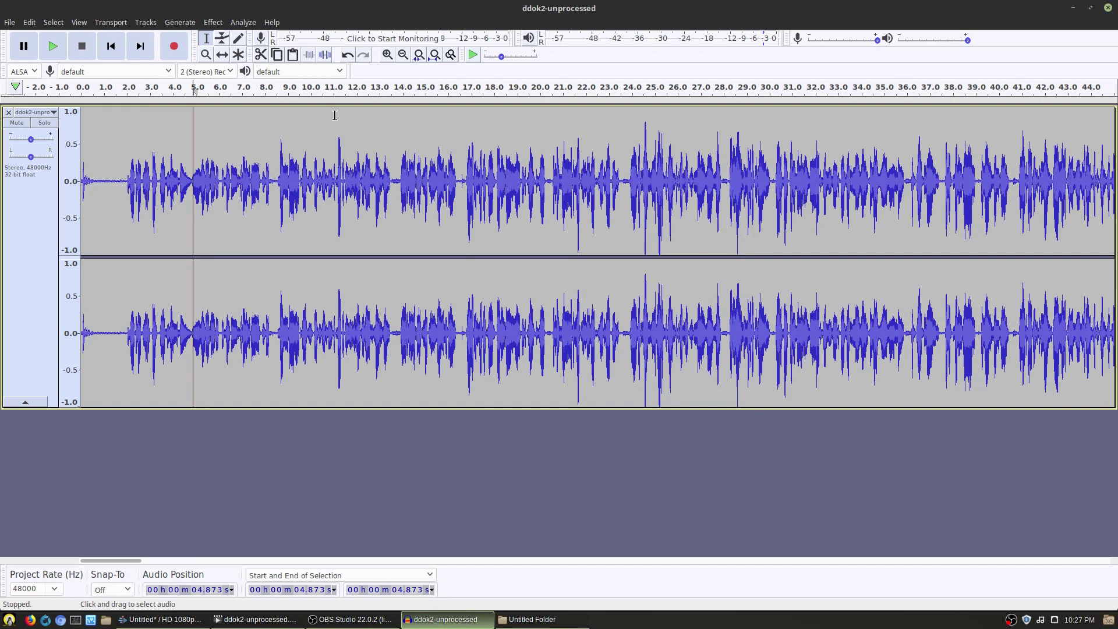
- Export the equalized audio as ddok2-unprocessed.mp3 into Untitled Folder on the Desktop, with an average bit rate of 320 kbps and blank metadata
click(10, 23)
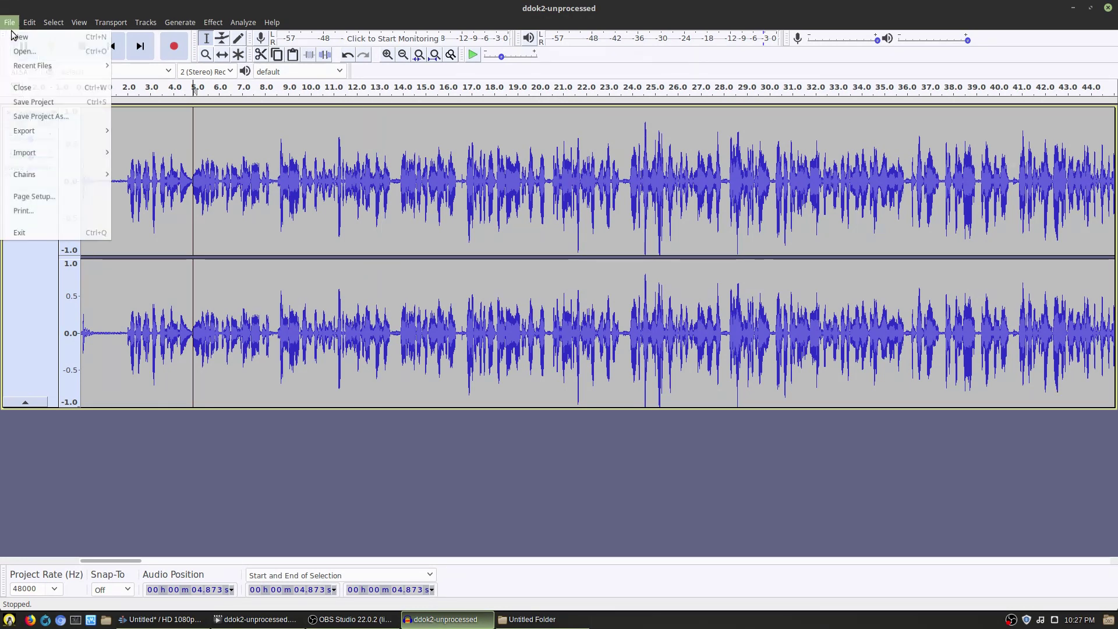
mouse_move(51, 135)
click(169, 147)
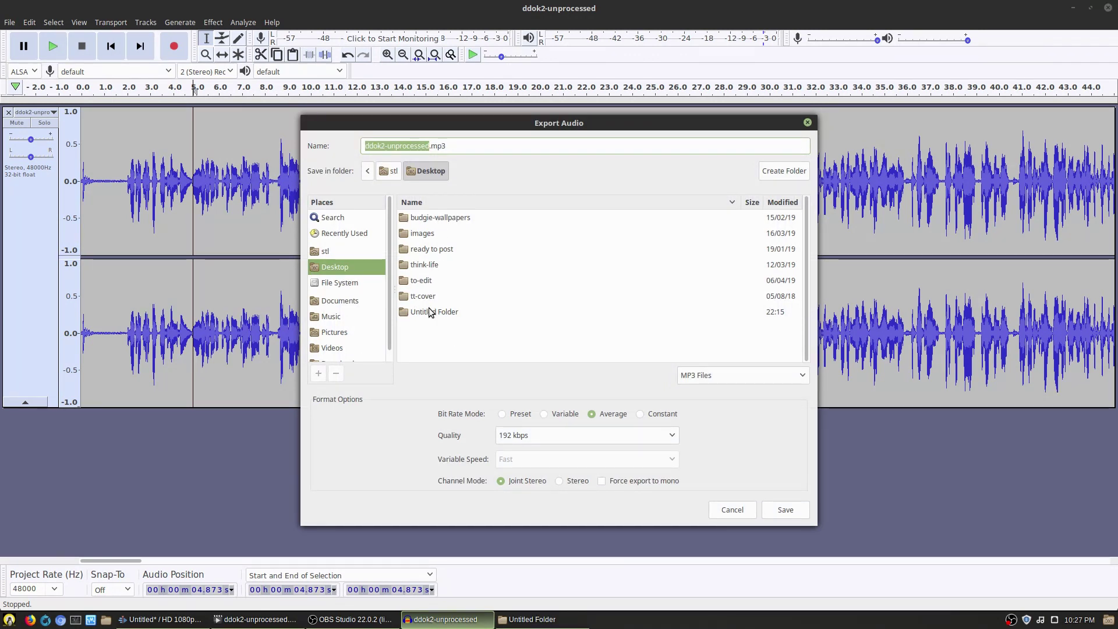
double_click(431, 313)
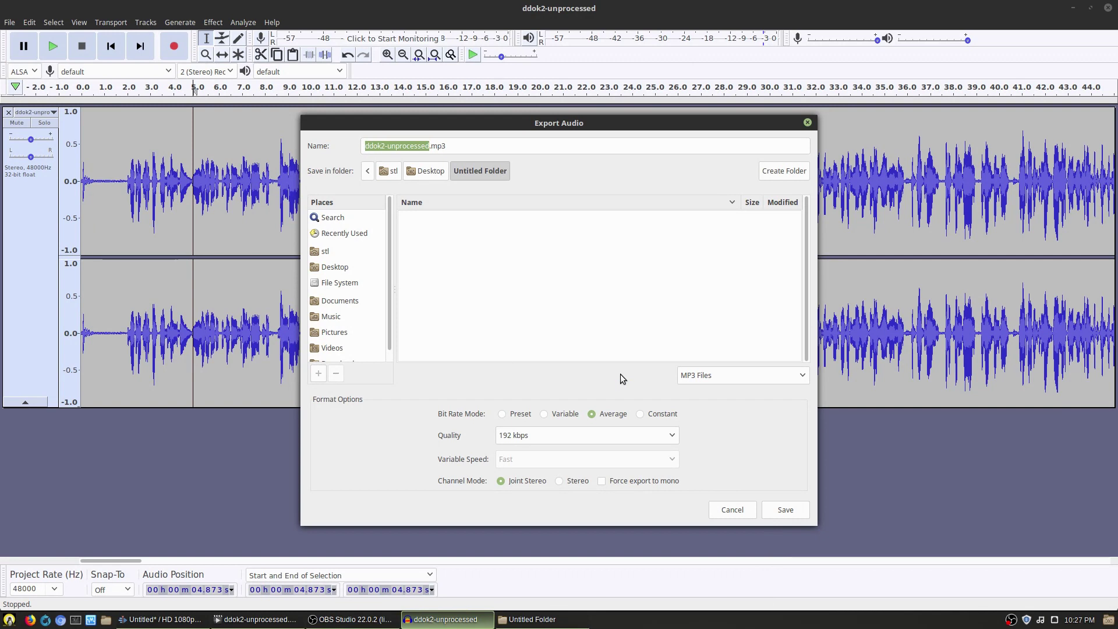
click(604, 446)
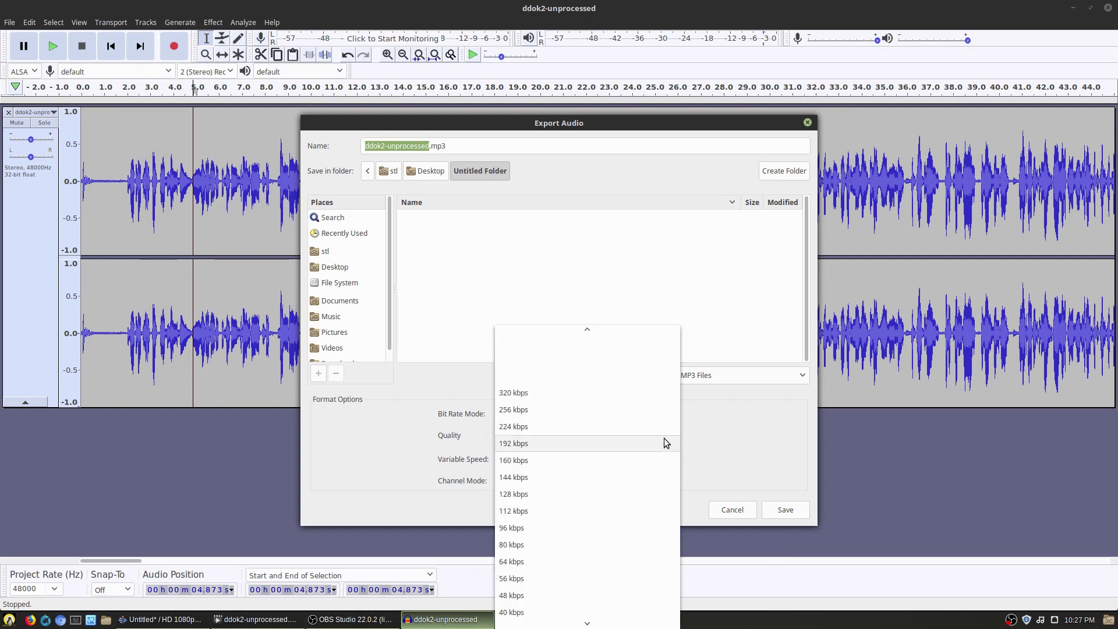
click(602, 396)
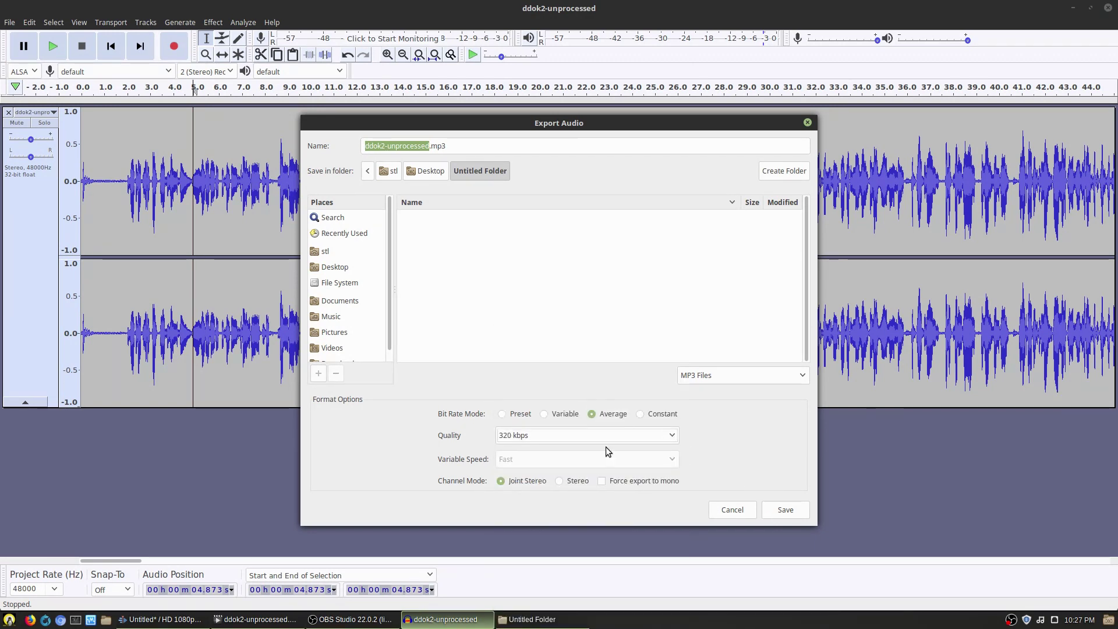
click(786, 511)
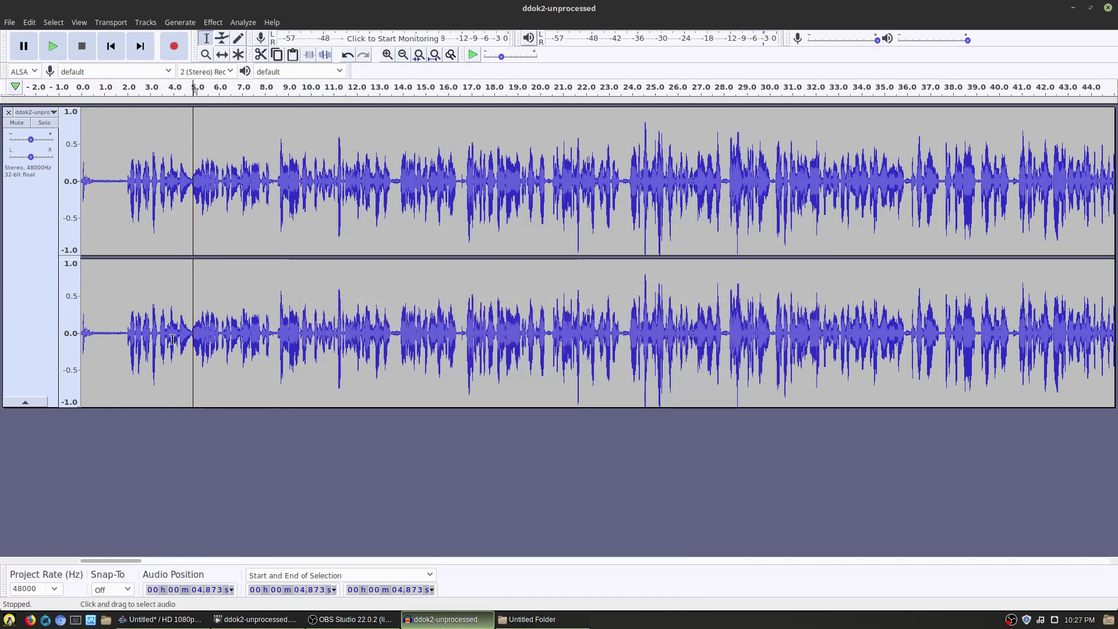
click(664, 420)
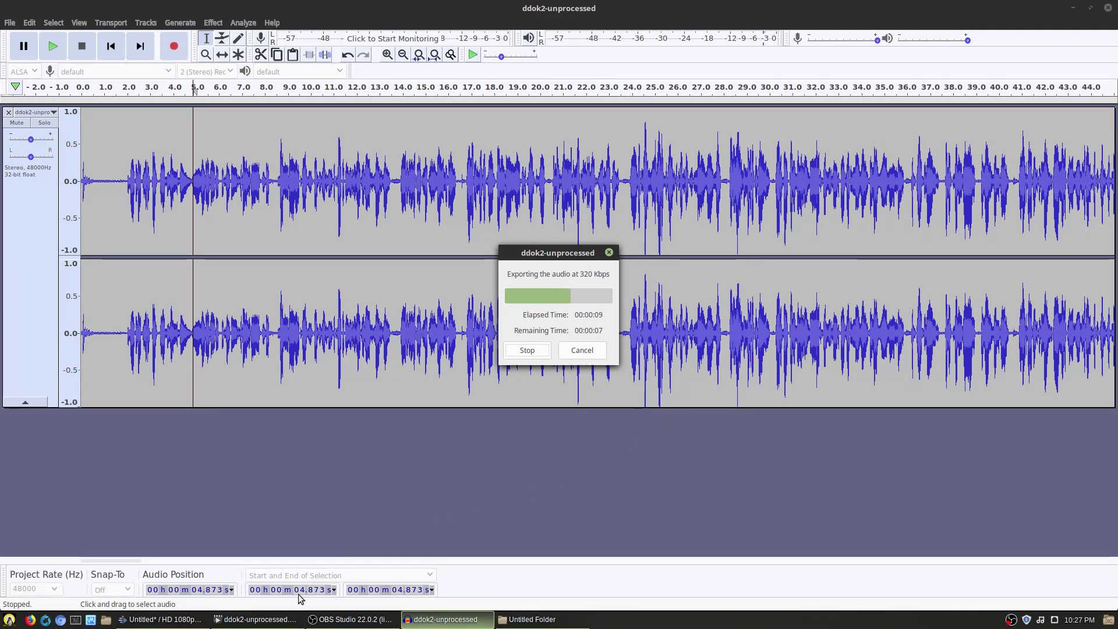
- In the Untitled Folder window, briefly play ddok2-unprocessed.MP4 and the exported ddok2-unprocessed.mp3 to compare their sound, closing each one
mouse_move(171, 624)
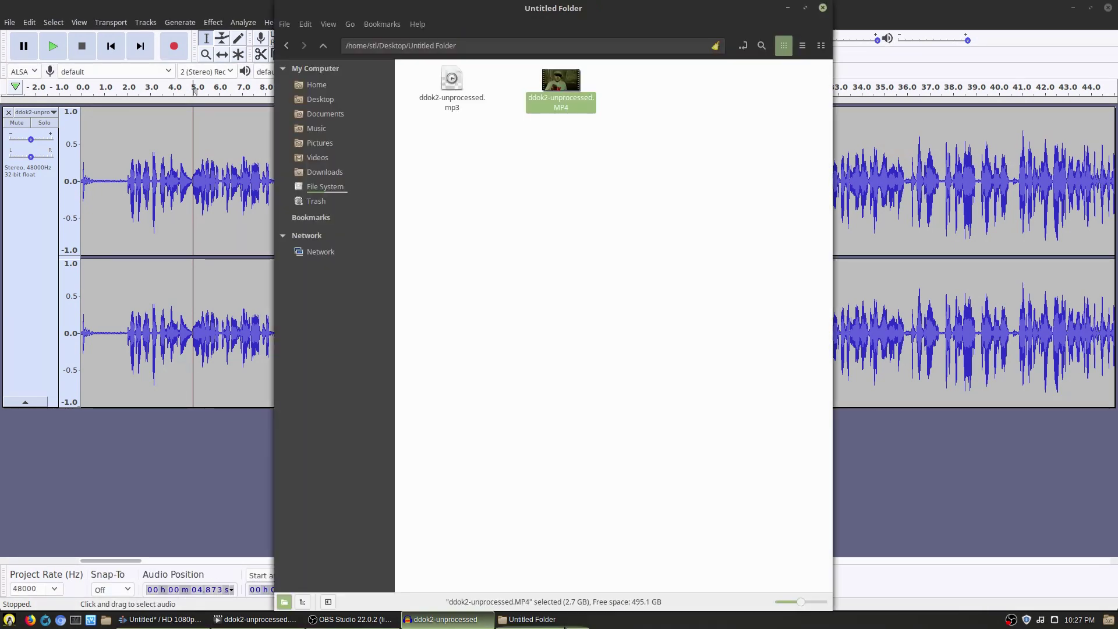
click(532, 619)
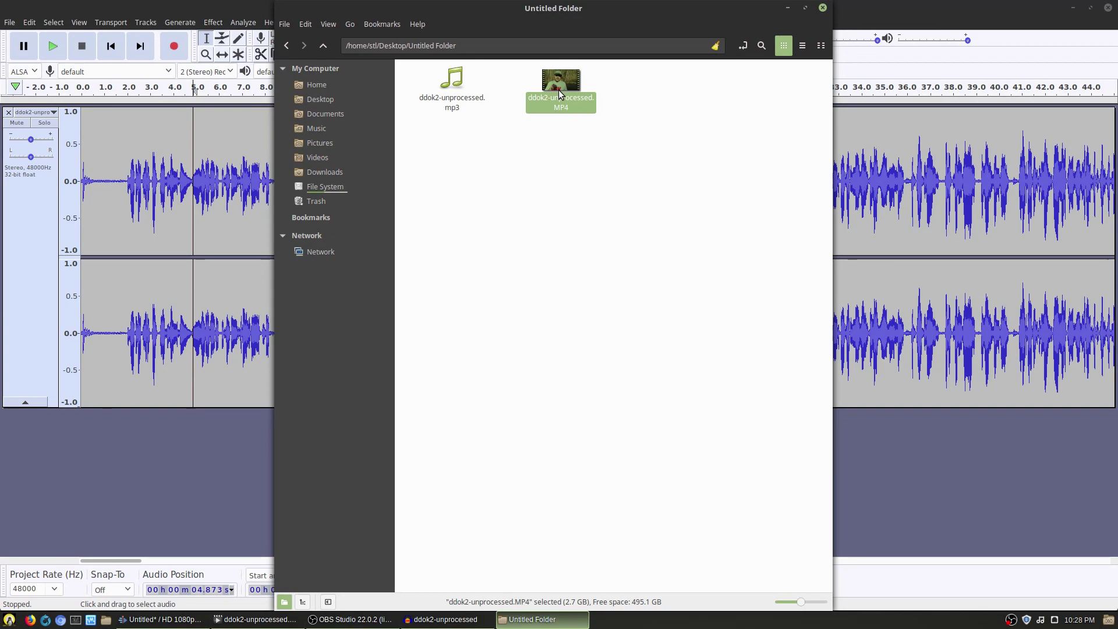
double_click(560, 91)
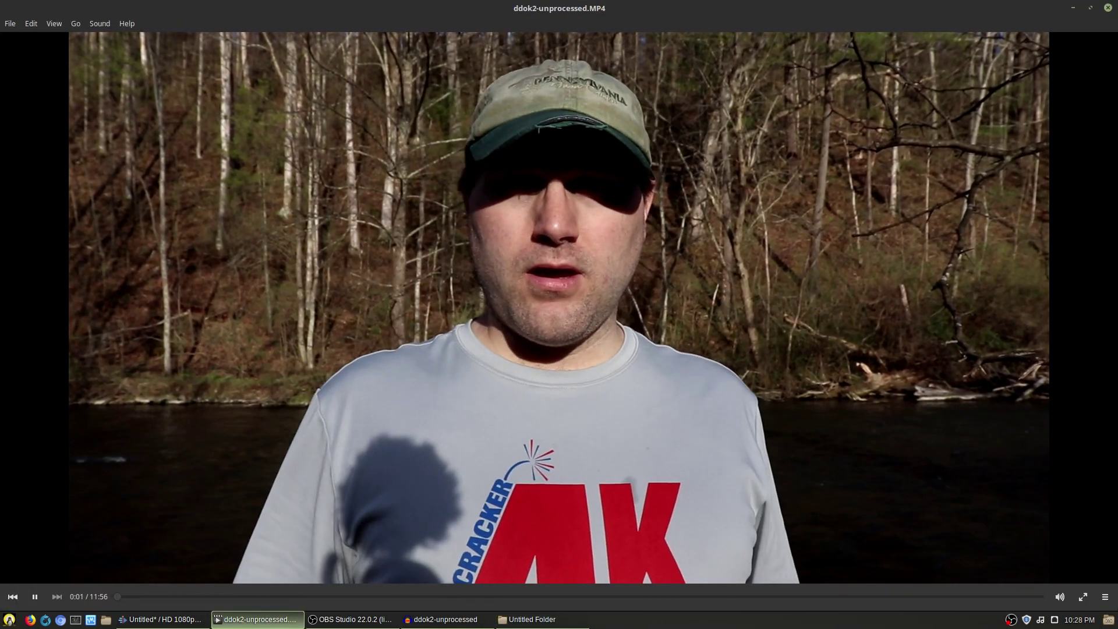
click(1109, 8)
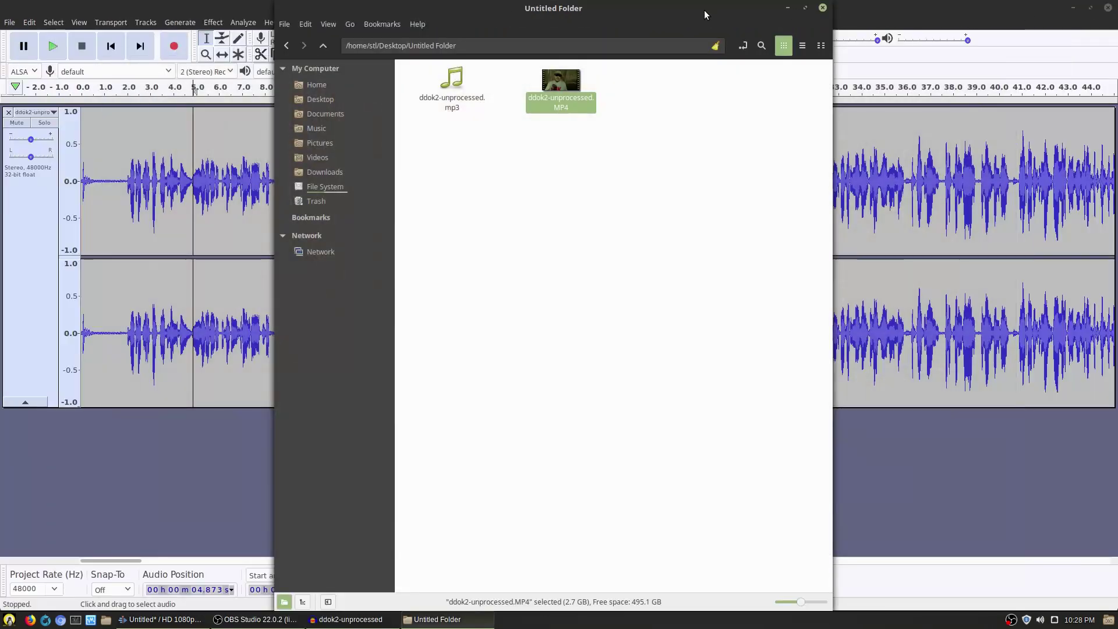
double_click(460, 102)
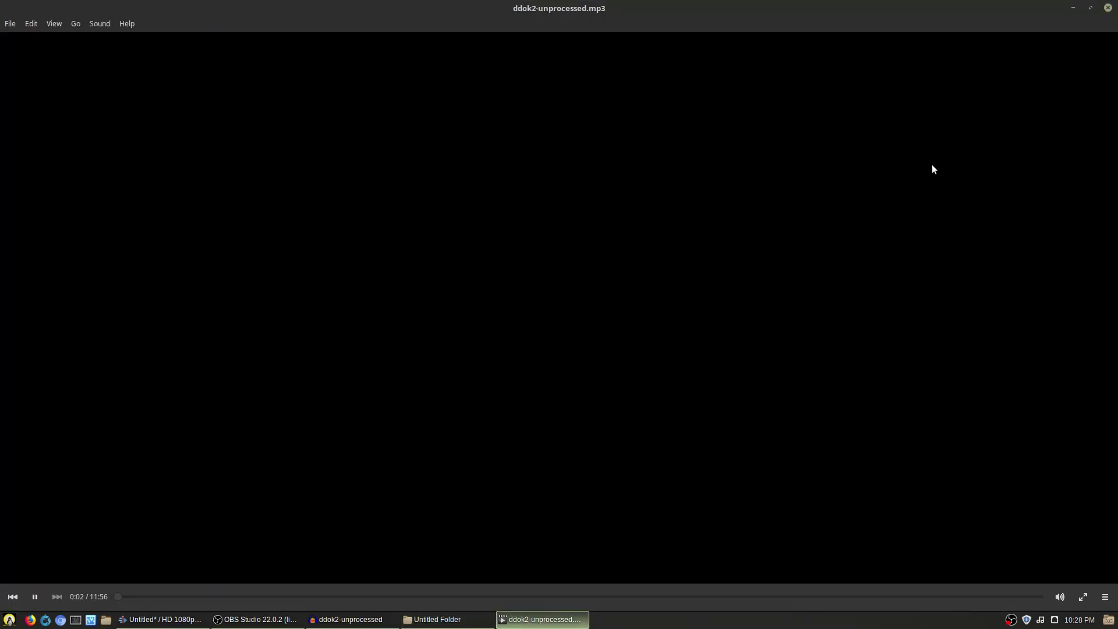
click(1109, 9)
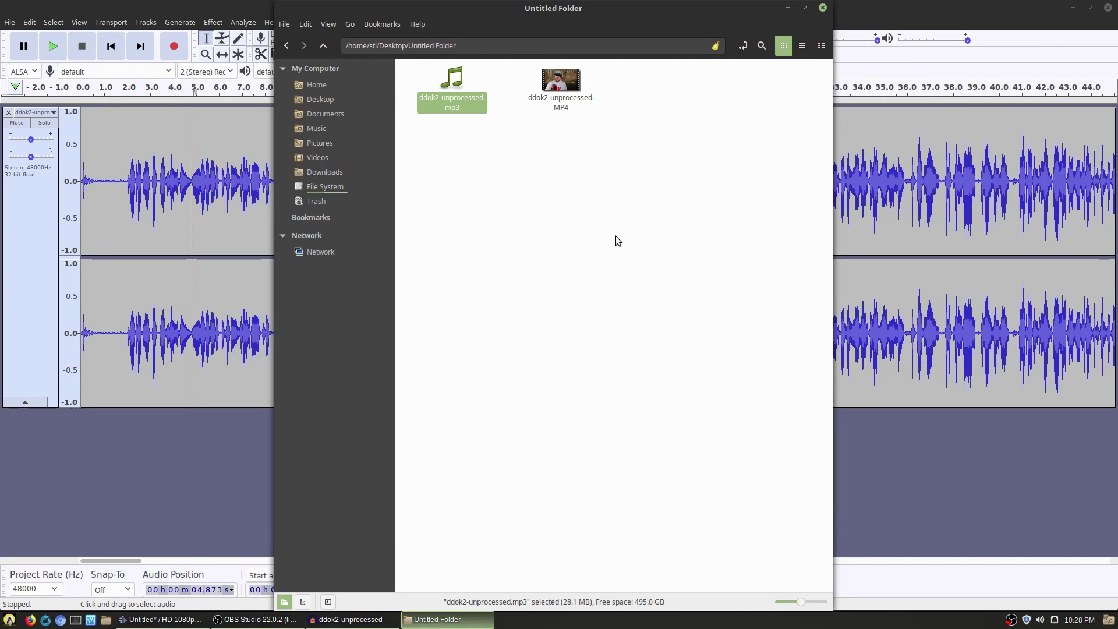
- Add ddok2-unprocessed.mp3 from Untitled Folder to the Kdenlive project bin and return to the Kdenlive window
click(147, 626)
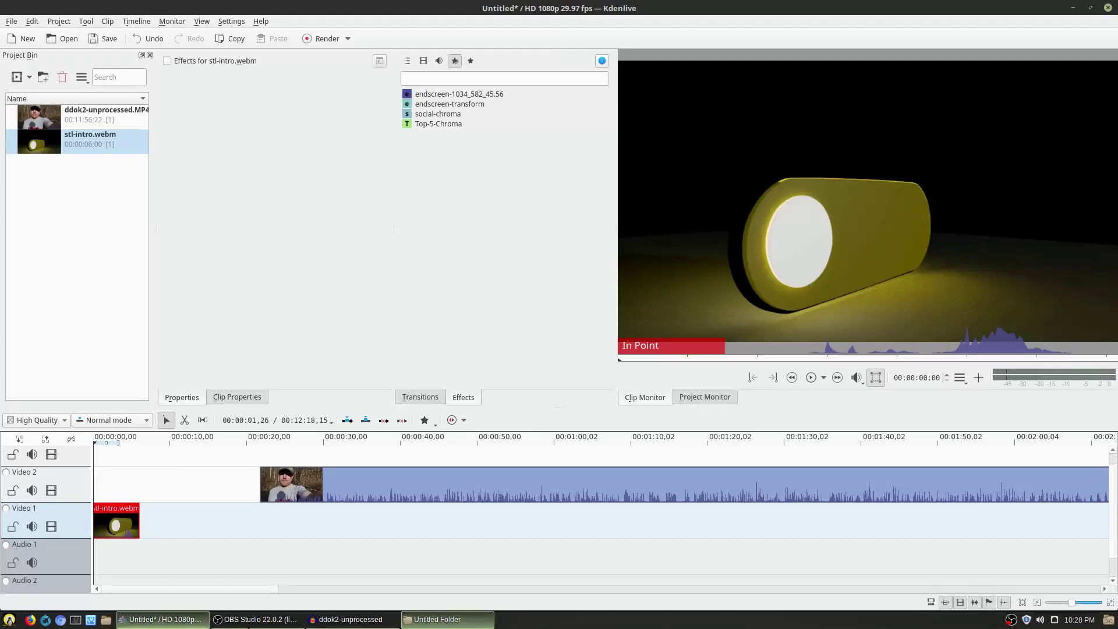
click(440, 620)
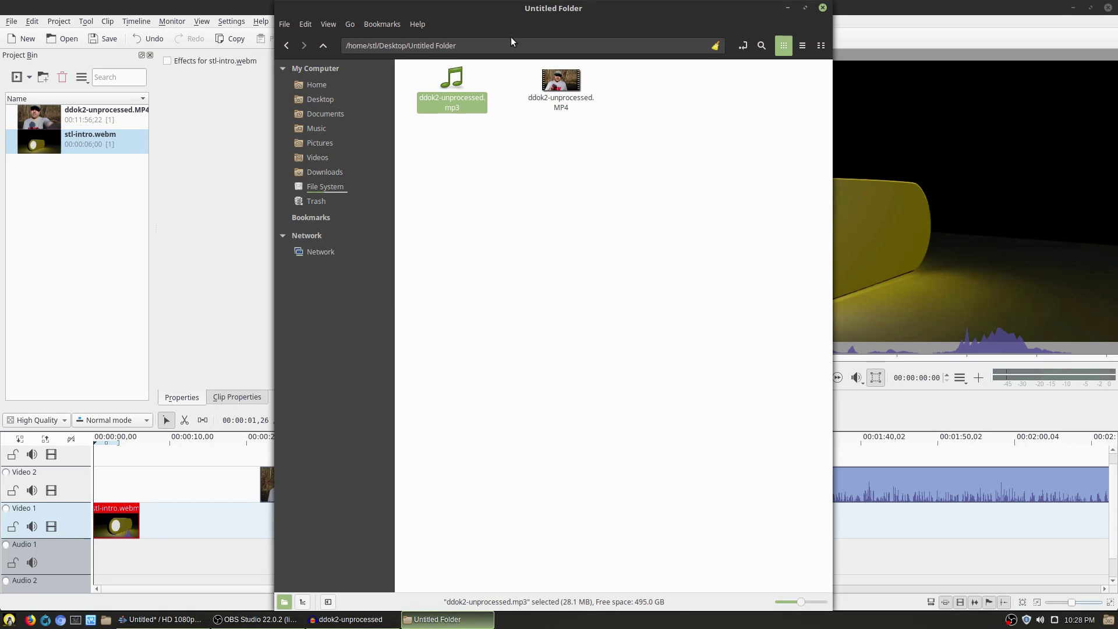
click(534, 156)
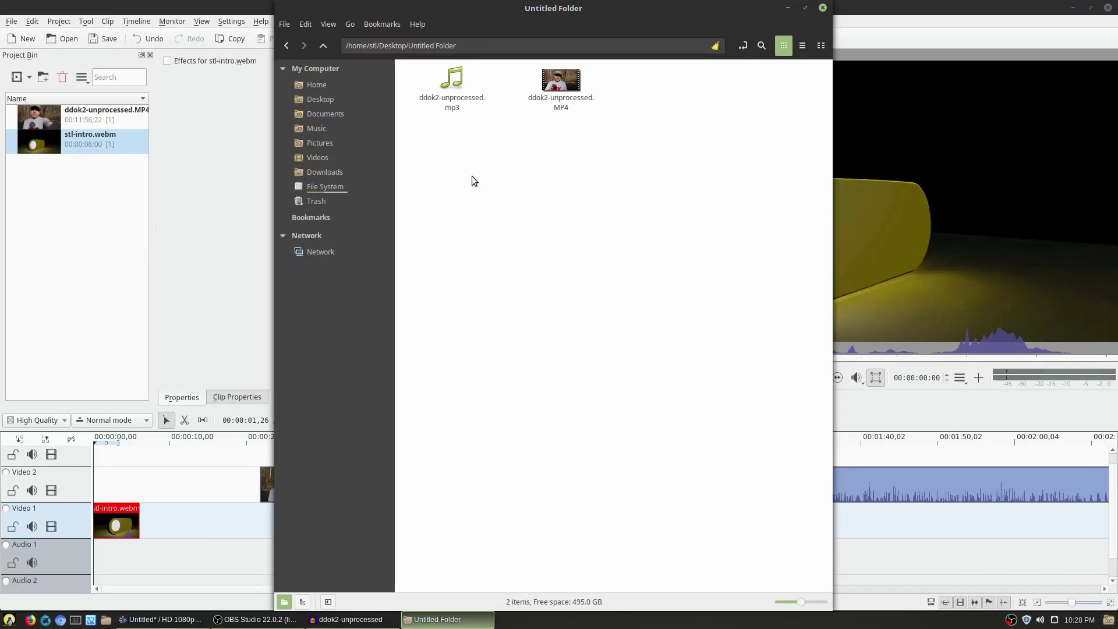
drag(422, 107, 64, 219)
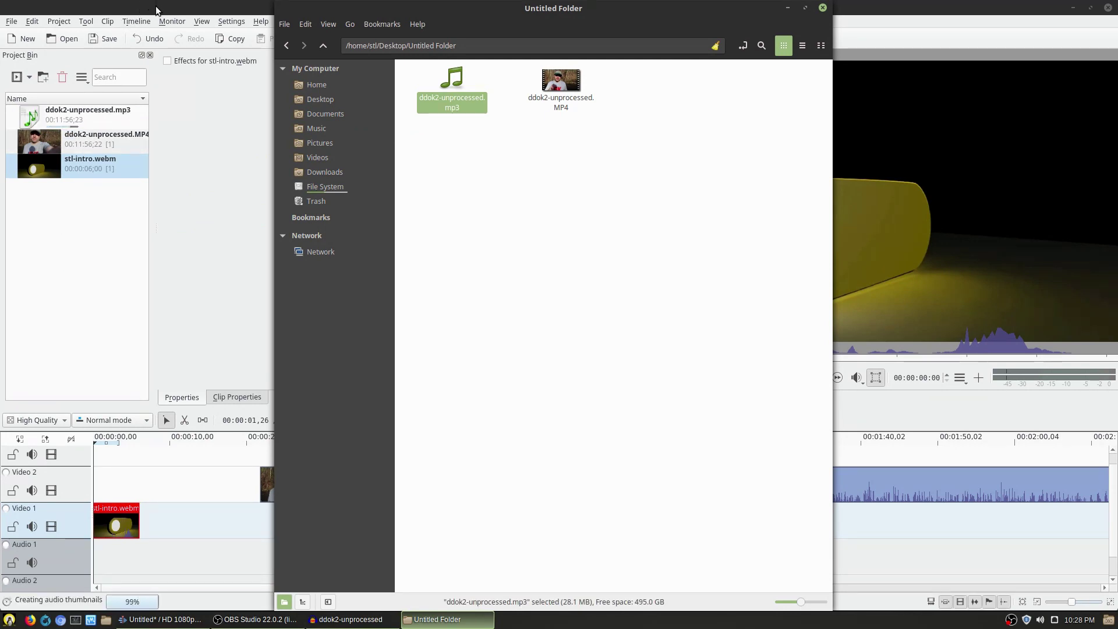
click(156, 9)
- Place ddok2-unprocessed.mp3 on Audio 1 in line with the MP4 clip, compare their ends, and delete it from the timeline
drag(58, 119, 1083, 589)
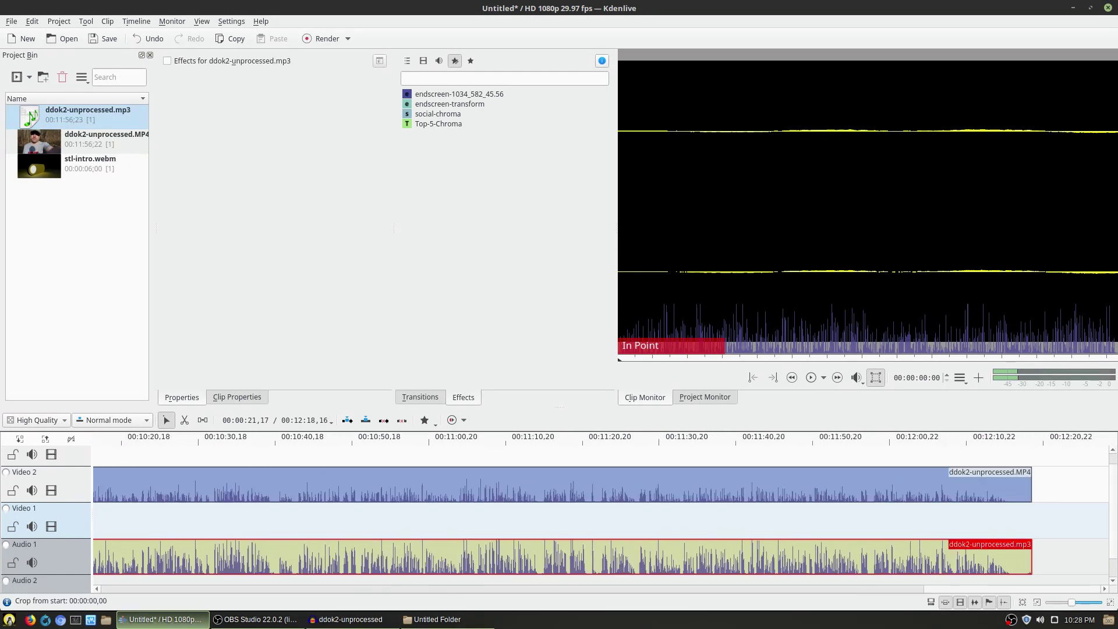
drag(1080, 589, 257, 606)
click(562, 545)
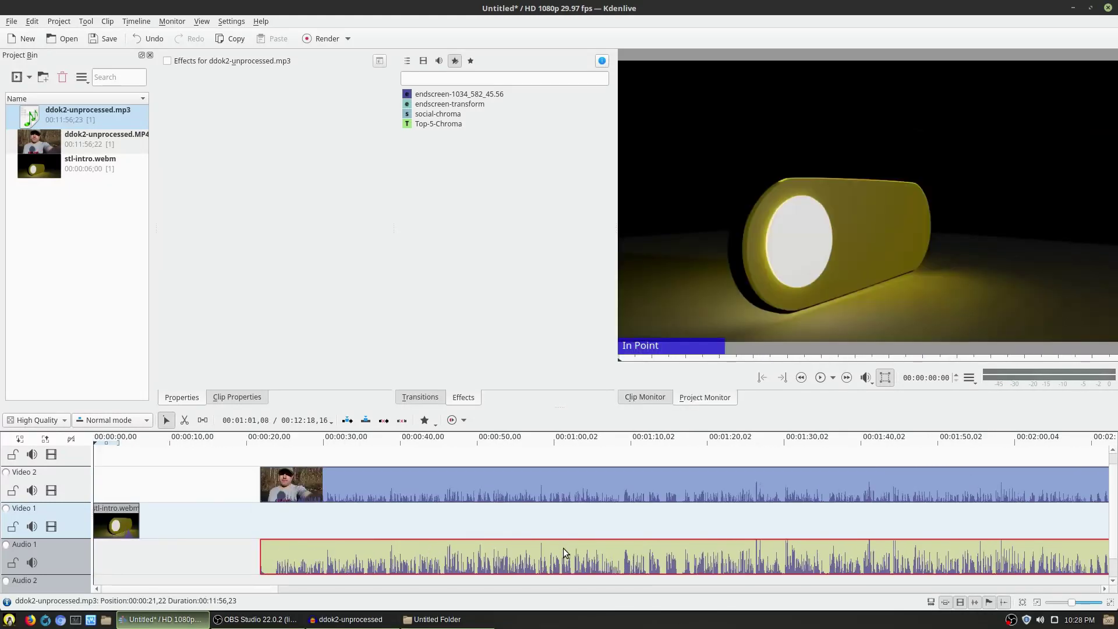
key(Delete)
- Switch to Audacity and delete about the first 1.5 seconds of the track and everything after 11 min 52.845 s
click(363, 619)
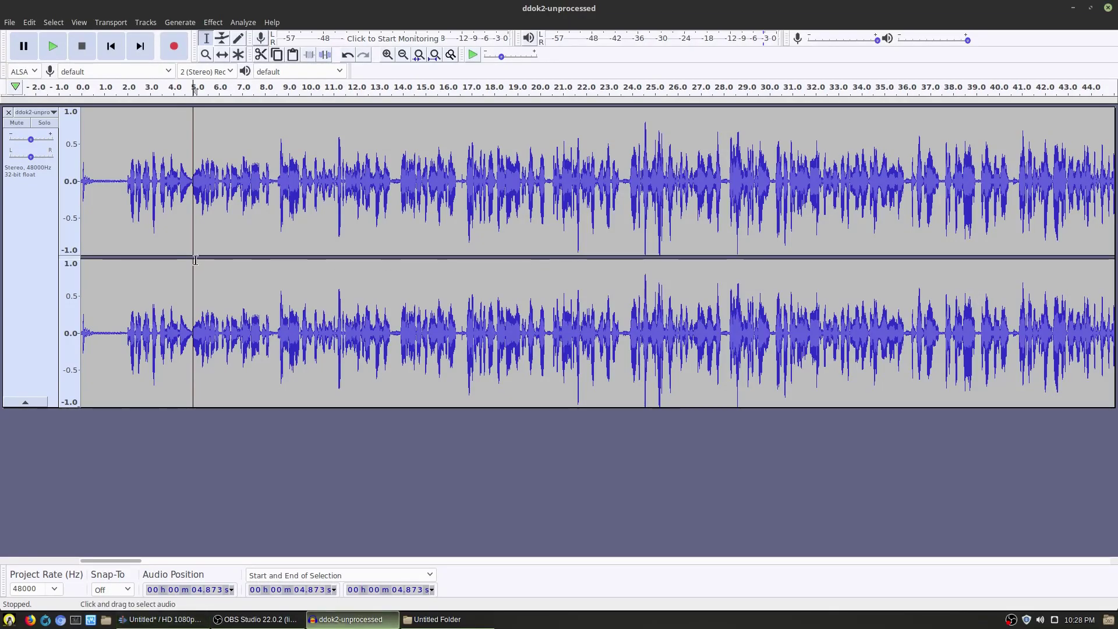
drag(117, 212, 58, 200)
key(Delete)
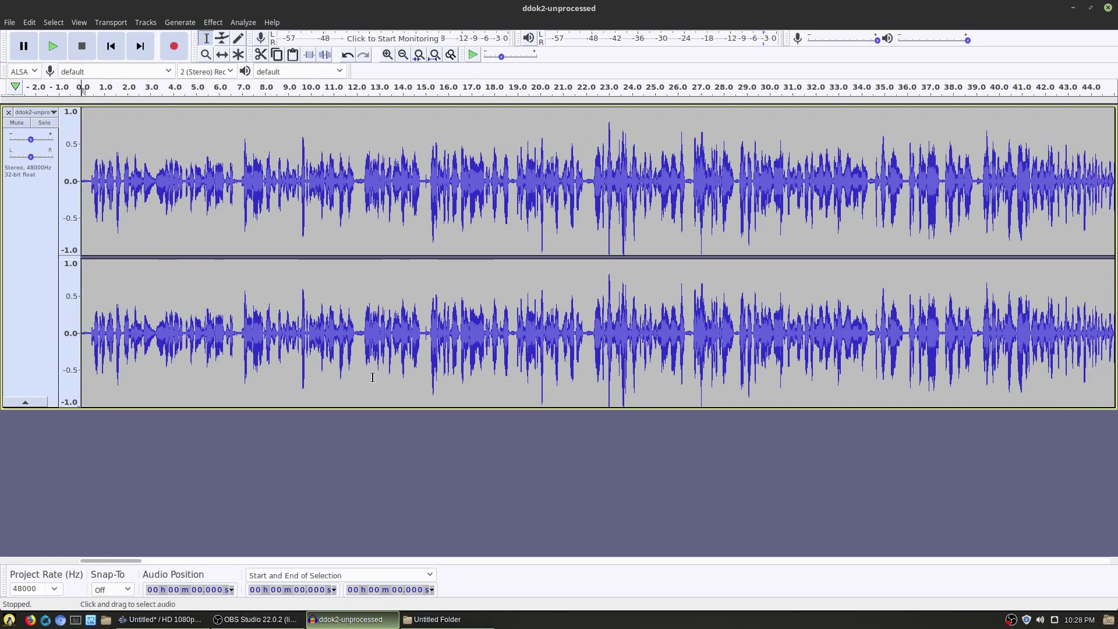
drag(132, 563, 1095, 539)
drag(803, 357, 894, 367)
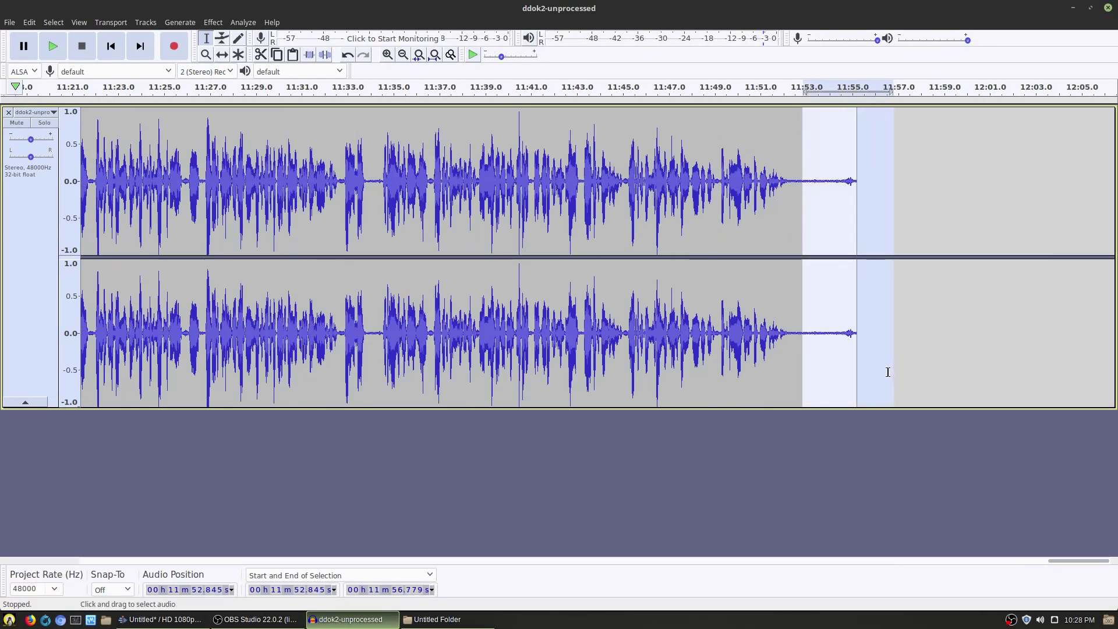
key(Delete)
- Export the trimmed audio as MP3 at 320 kbps, replacing ddok2-unprocessed.mp3 in Untitled Folder and leaving the metadata tags blank
click(9, 22)
mouse_move(46, 135)
click(161, 134)
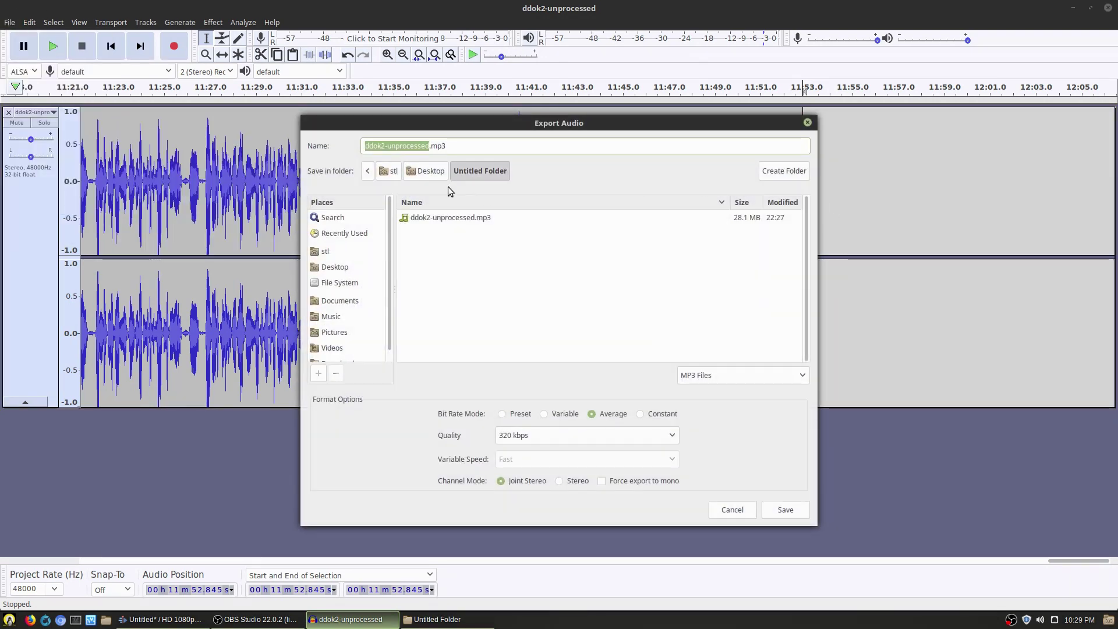
click(460, 218)
click(786, 510)
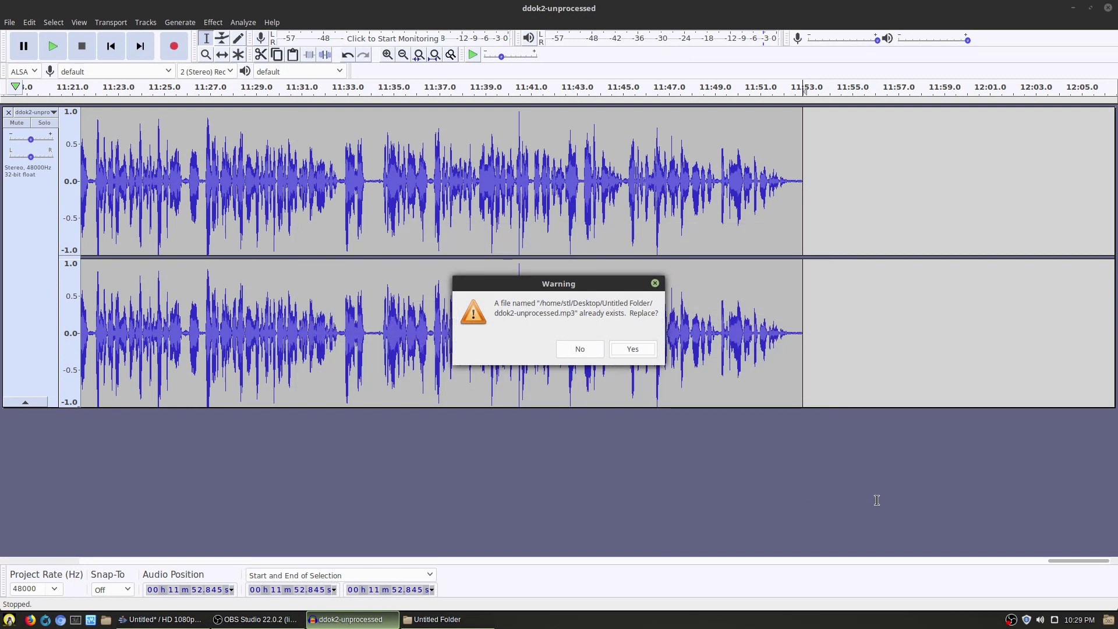
click(628, 351)
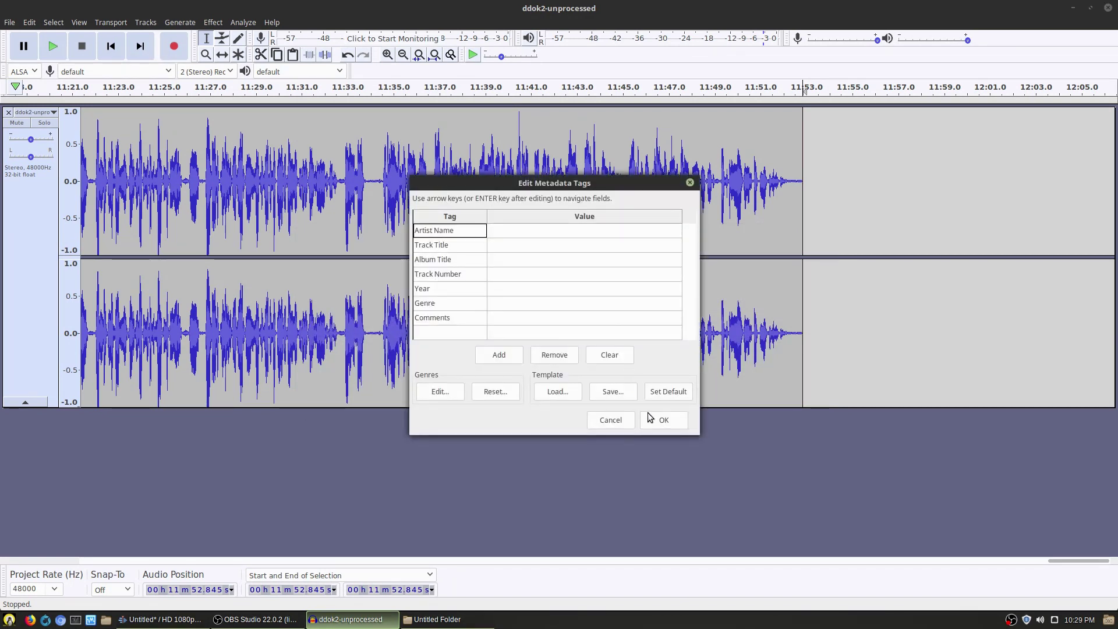
click(664, 420)
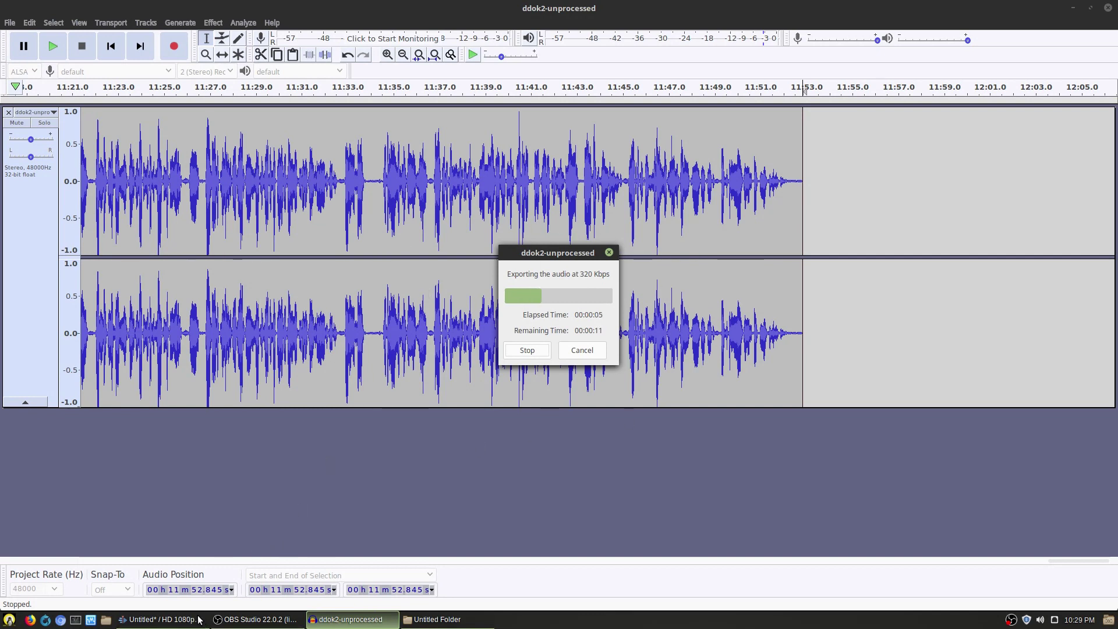
- Wait for the export to finish, switch to Kdenlive, and place ddok2-unprocessed.mp3 on Audio 1 aligned with the start of the MP4 clip
click(191, 622)
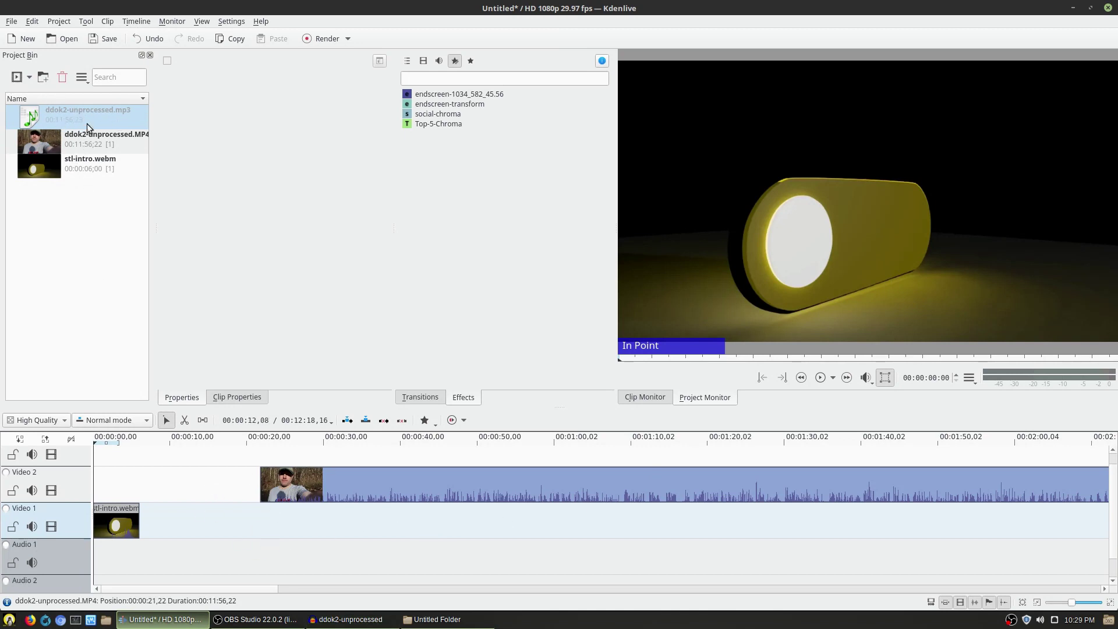
click(356, 621)
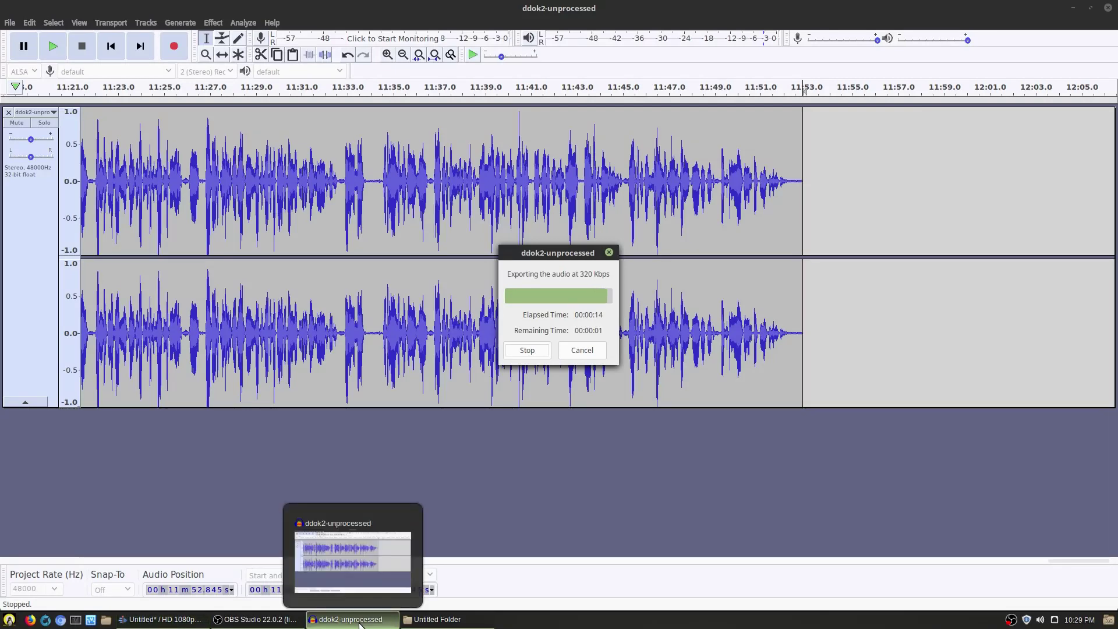
click(360, 621)
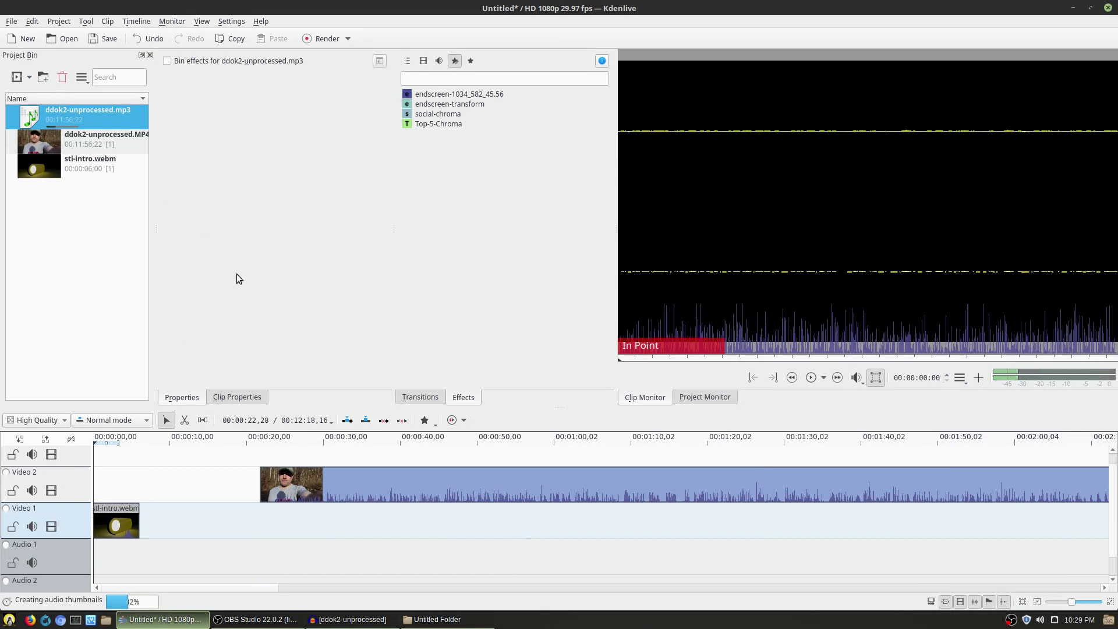
drag(67, 121, 265, 545)
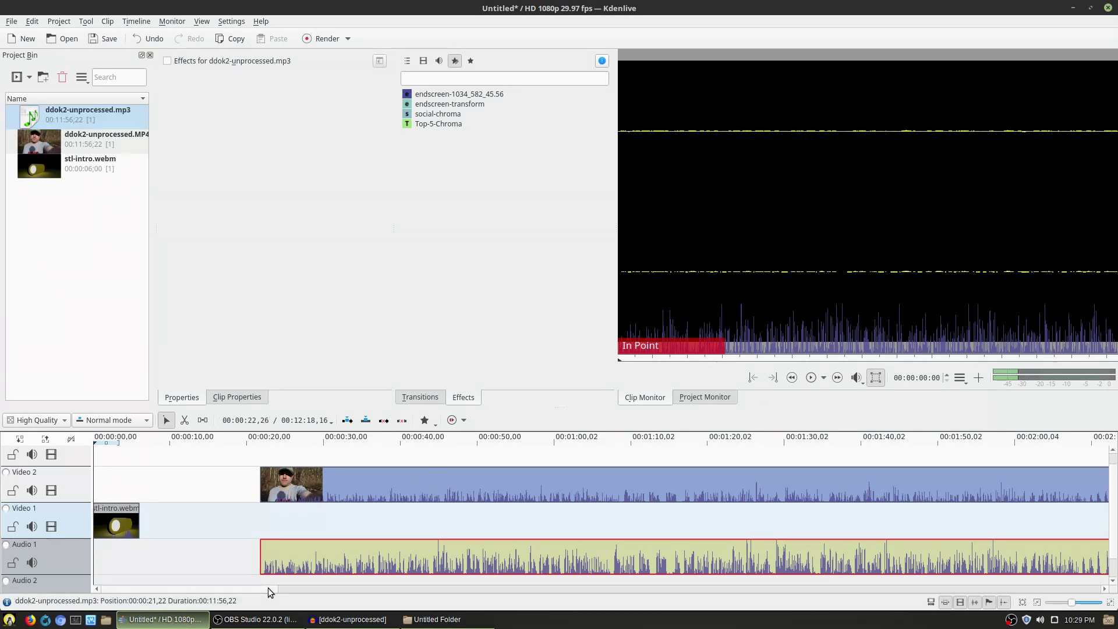
- Check the end of the timeline clips and play the project from just before the MP4 clip to judge the audio sync
scroll(265, 544, down, 15)
drag(1117, 615, 72, 619)
click(253, 452)
key(space)
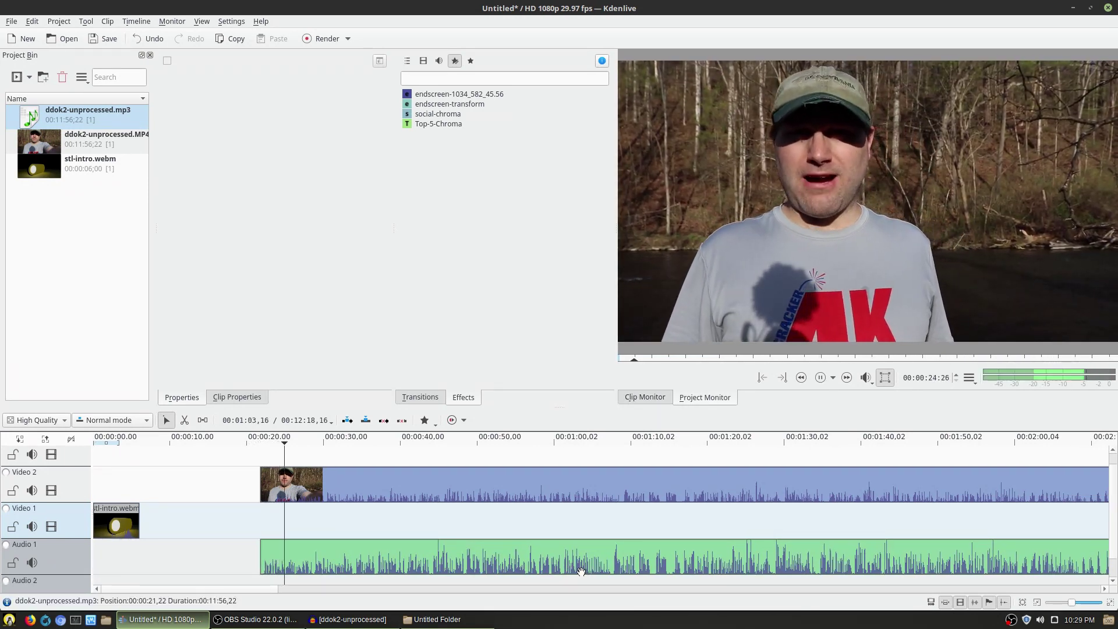
key(space)
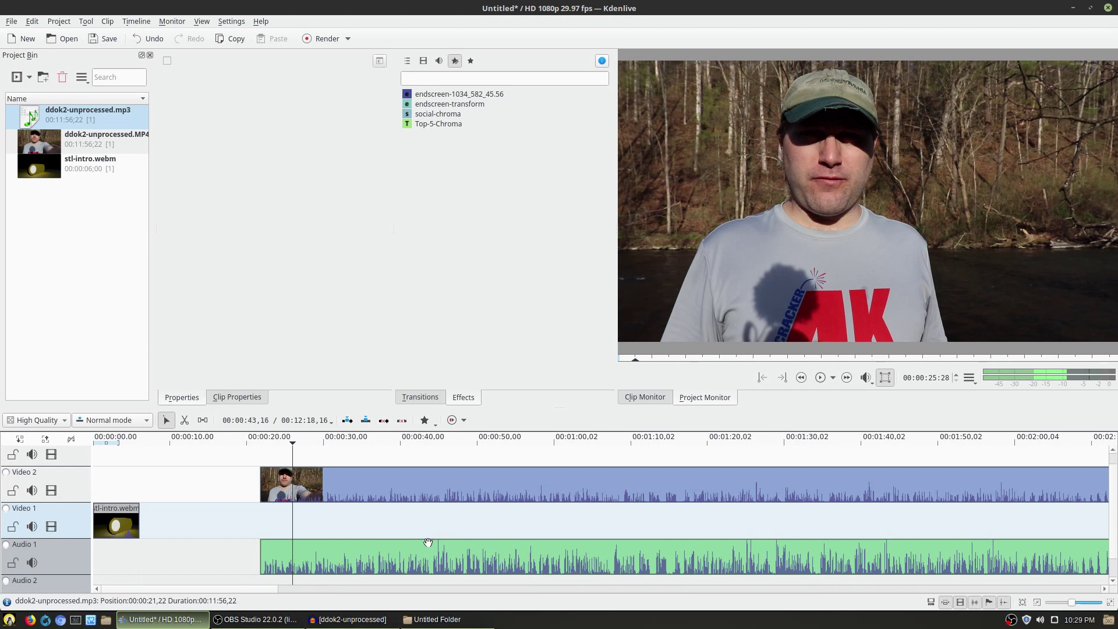
- Shift the mp3 clip on Audio 1 about 1 second later and set the MP4 clip on Video 2 as the audio reference
drag(617, 570, 628, 561)
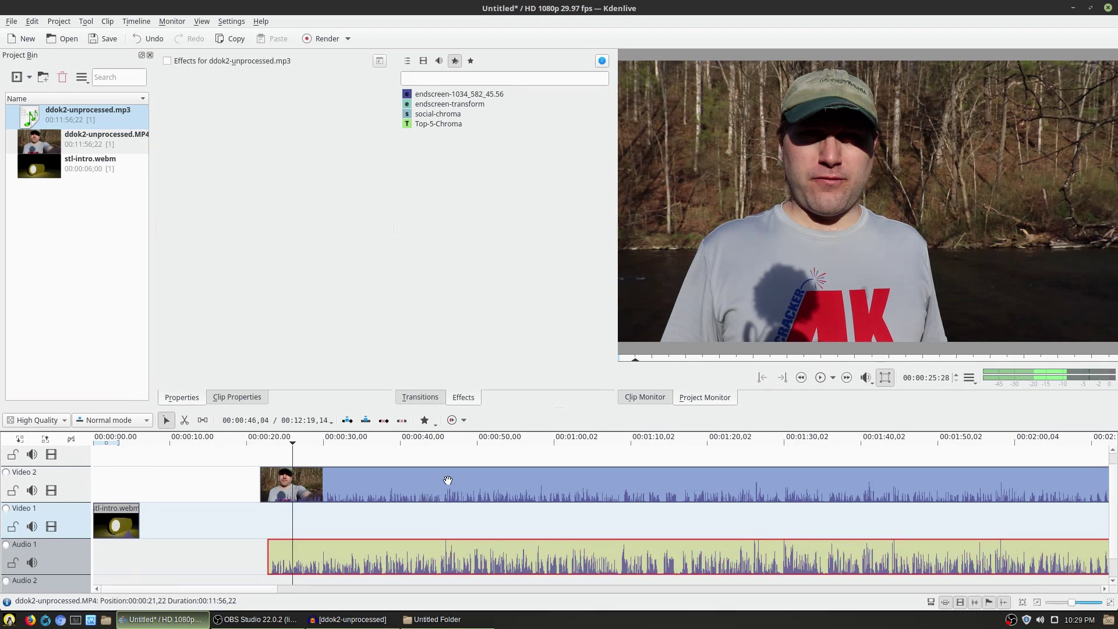
click(350, 486)
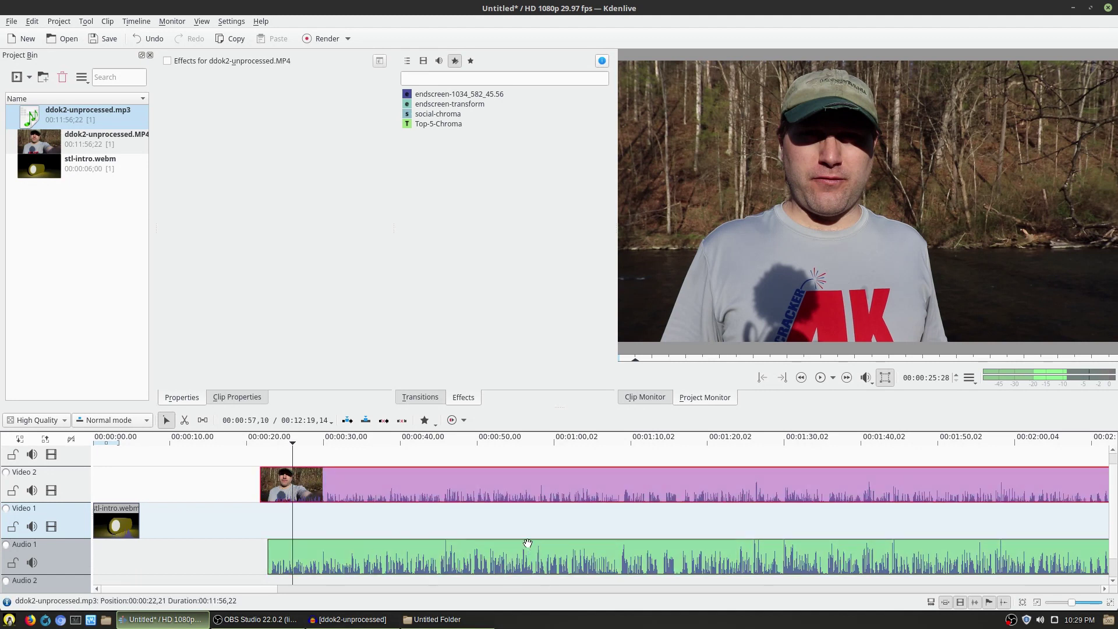
right_click(476, 485)
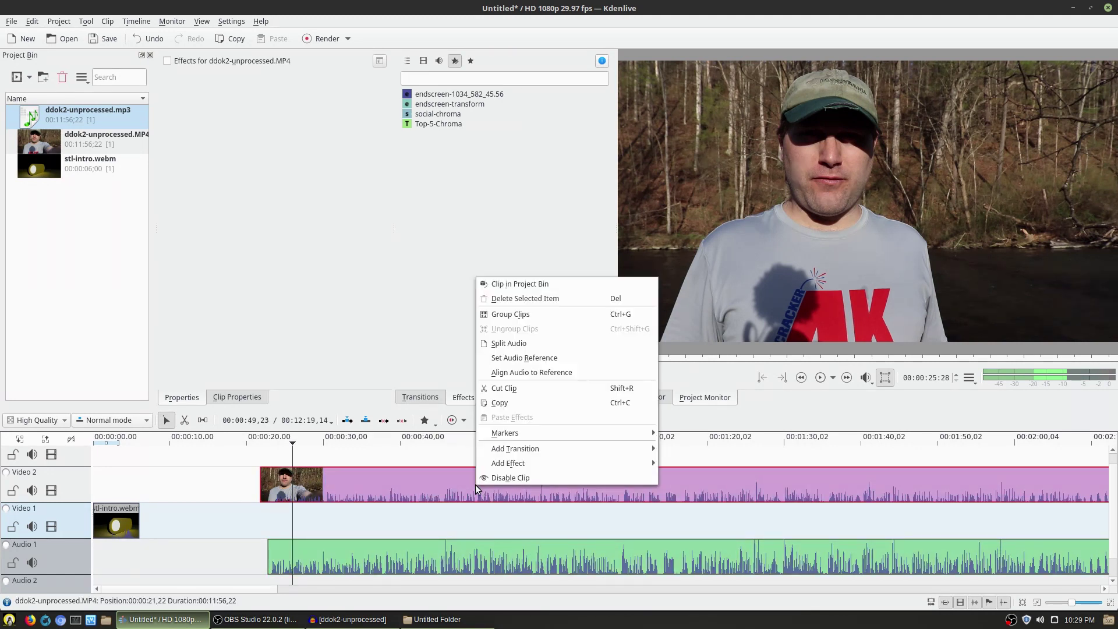
click(559, 361)
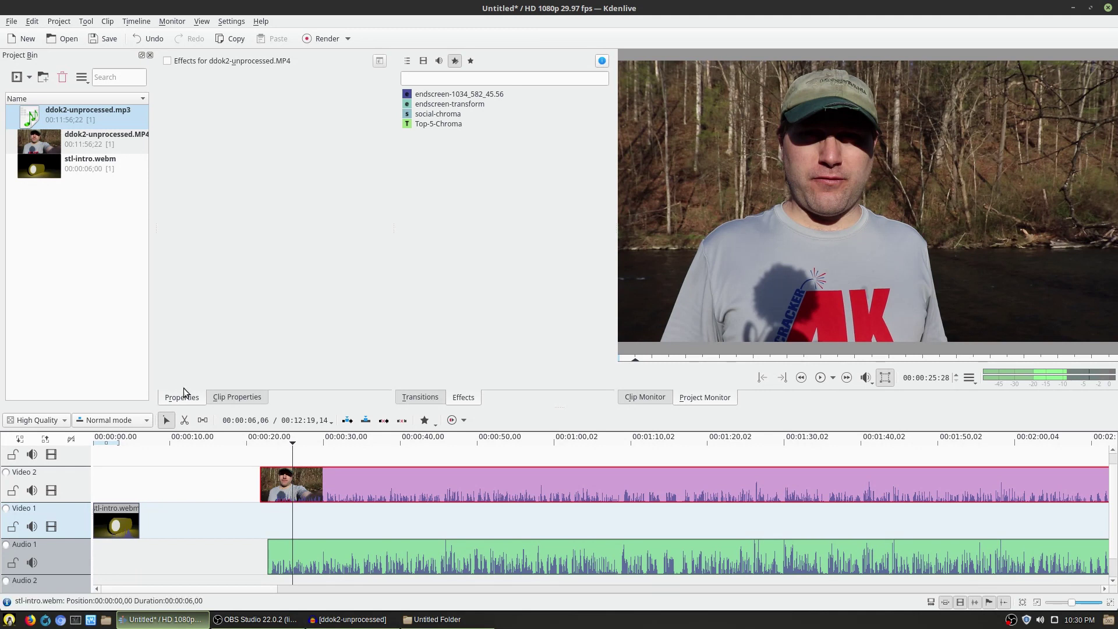
- Align the mp3 clip on Audio 1 to the audio reference and play the timeline to judge the sync
click(531, 551)
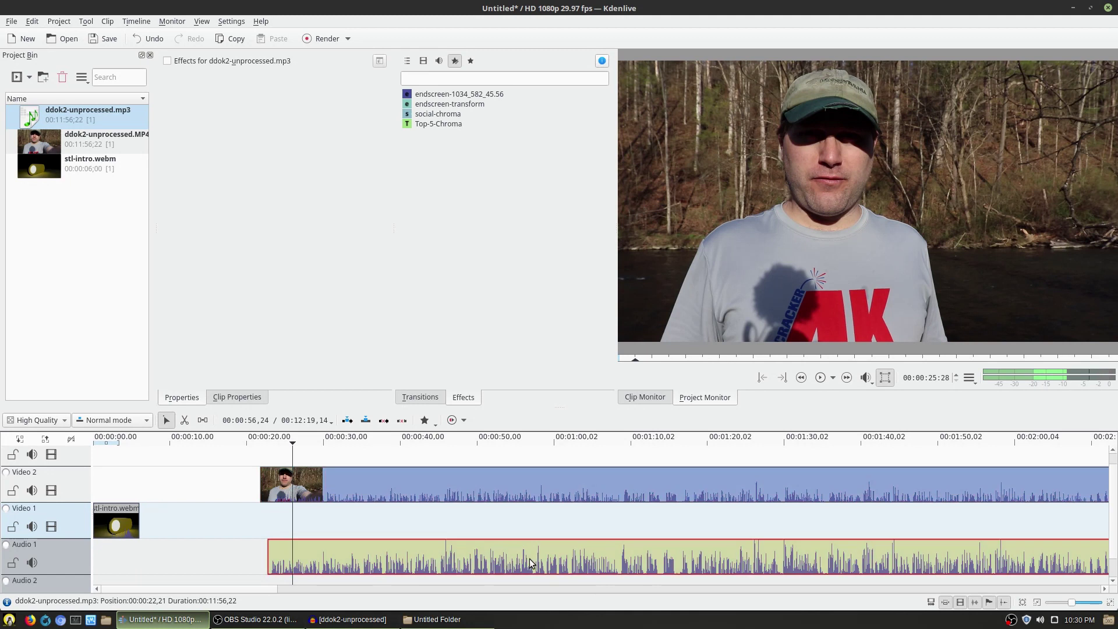
right_click(531, 560)
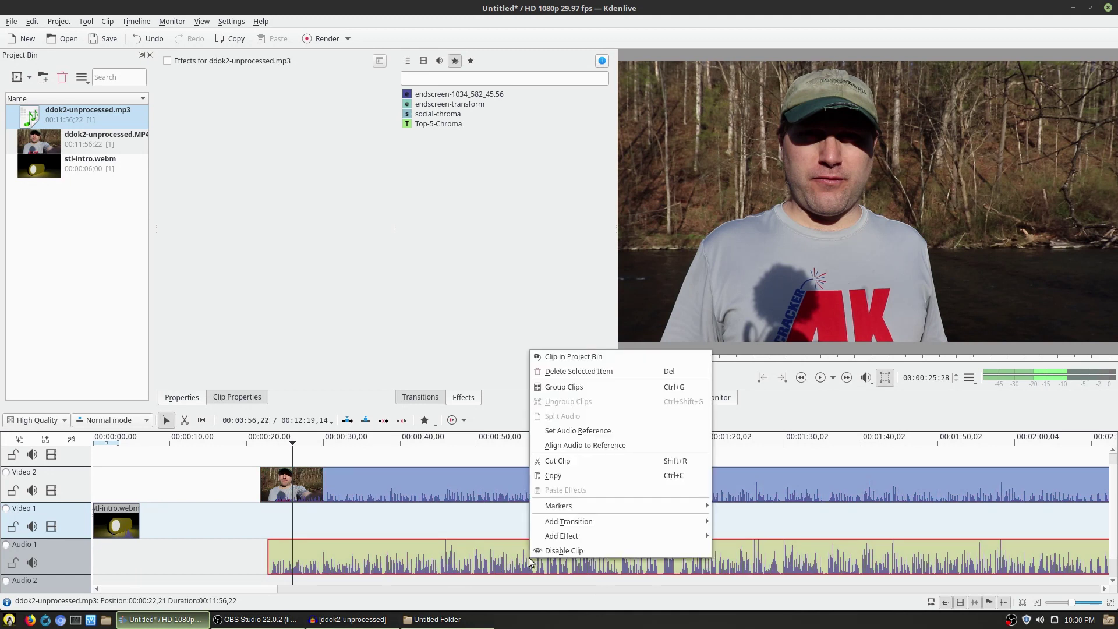
click(586, 445)
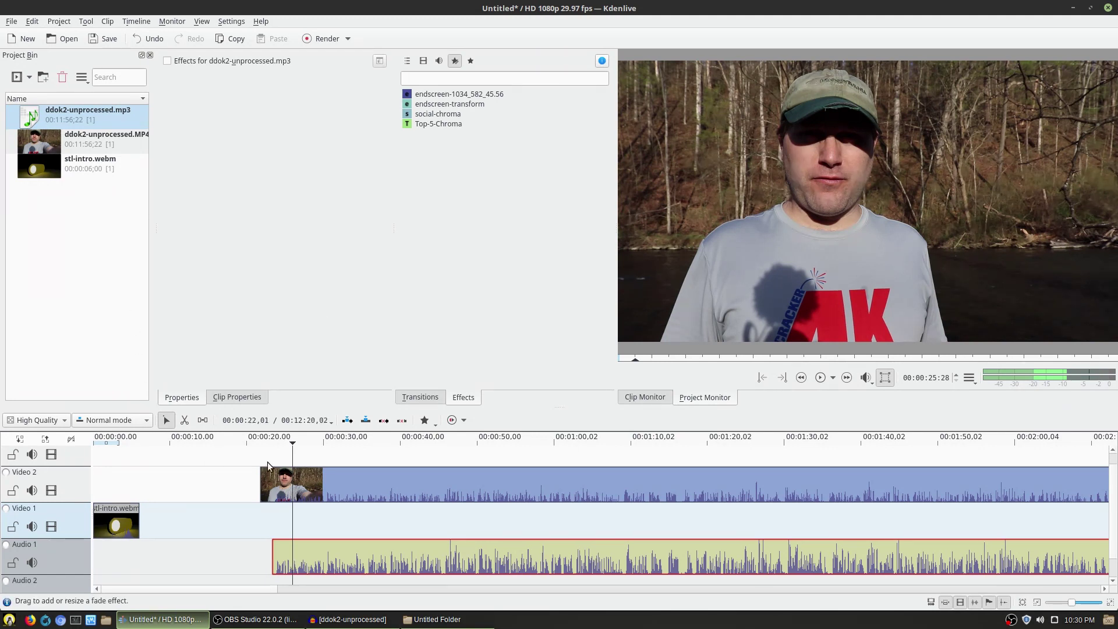
click(258, 445)
key(space)
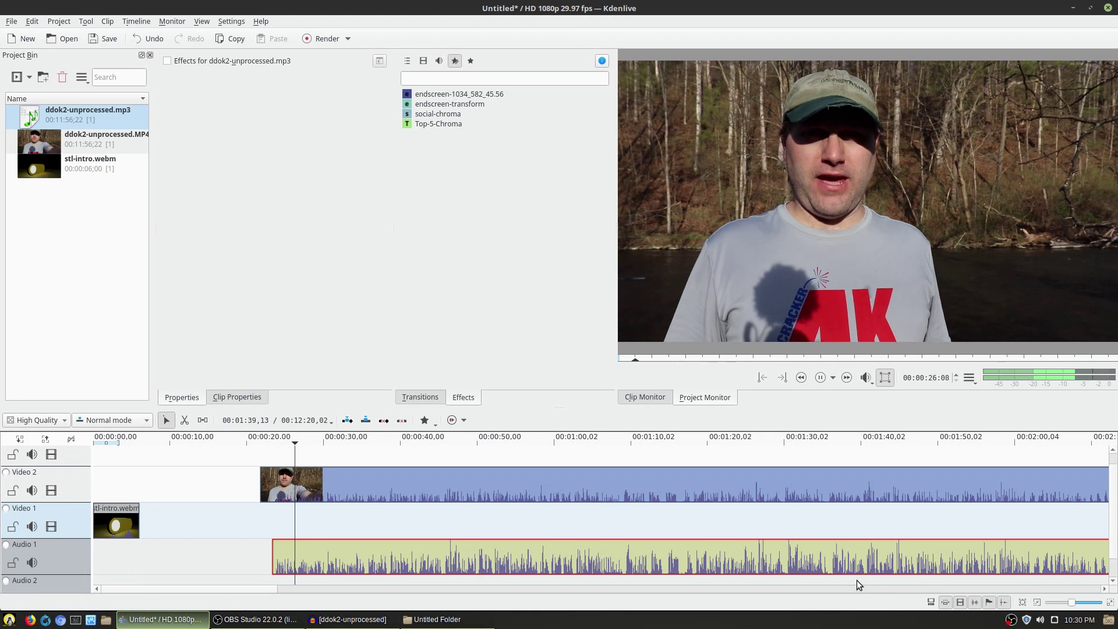
key(space)
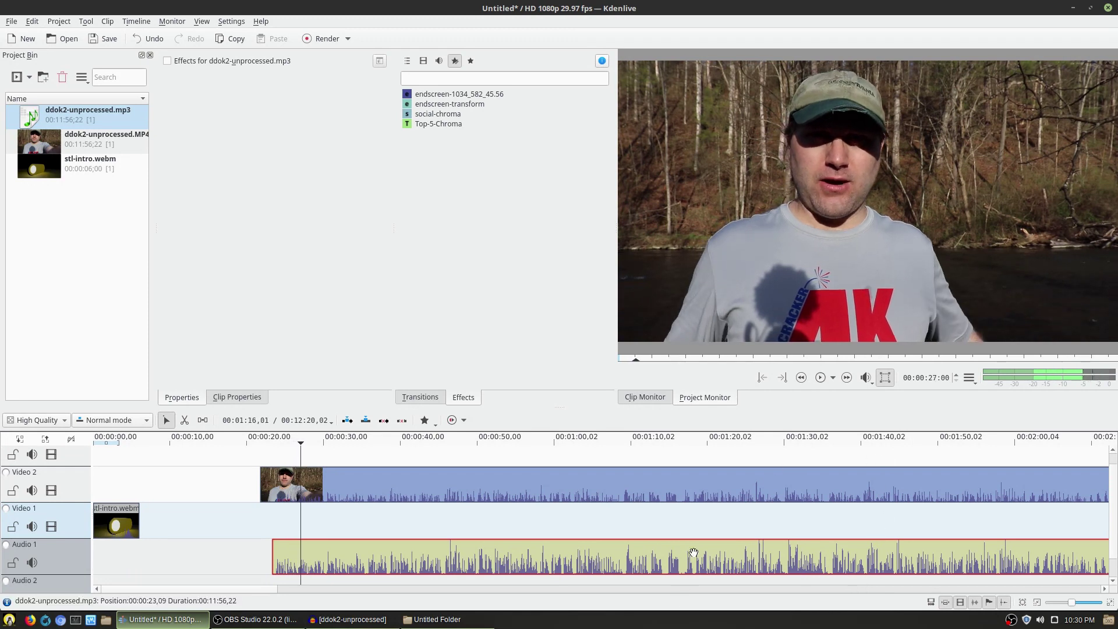
- Add the Mute audio correction effect to the MP4 clip on Video 2 and play the section to check it
right_click(660, 487)
mouse_move(721, 468)
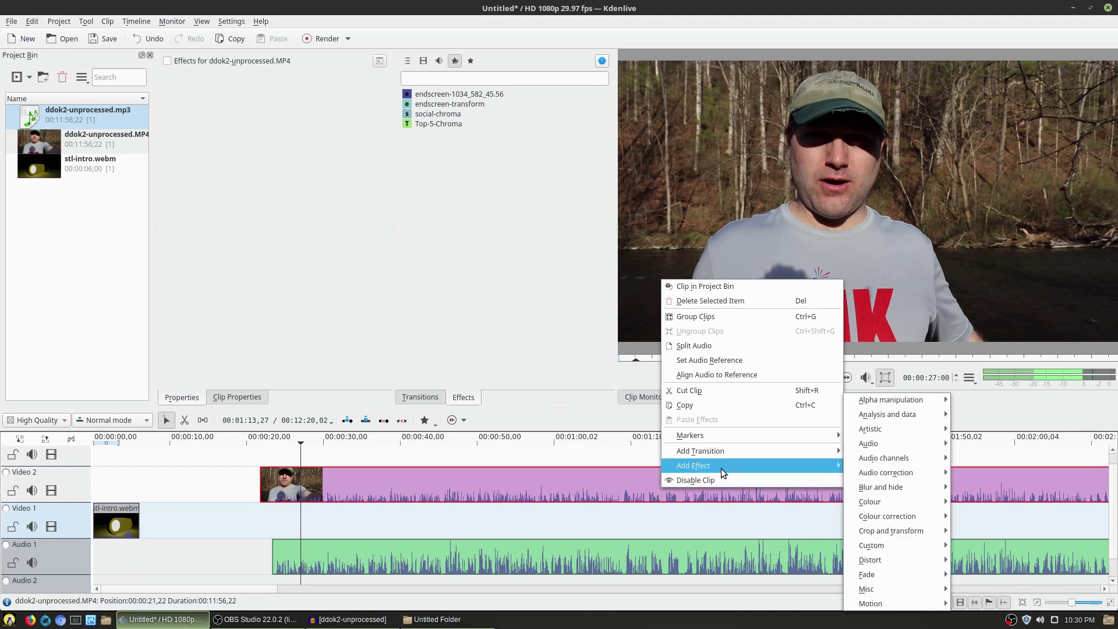
mouse_move(916, 484)
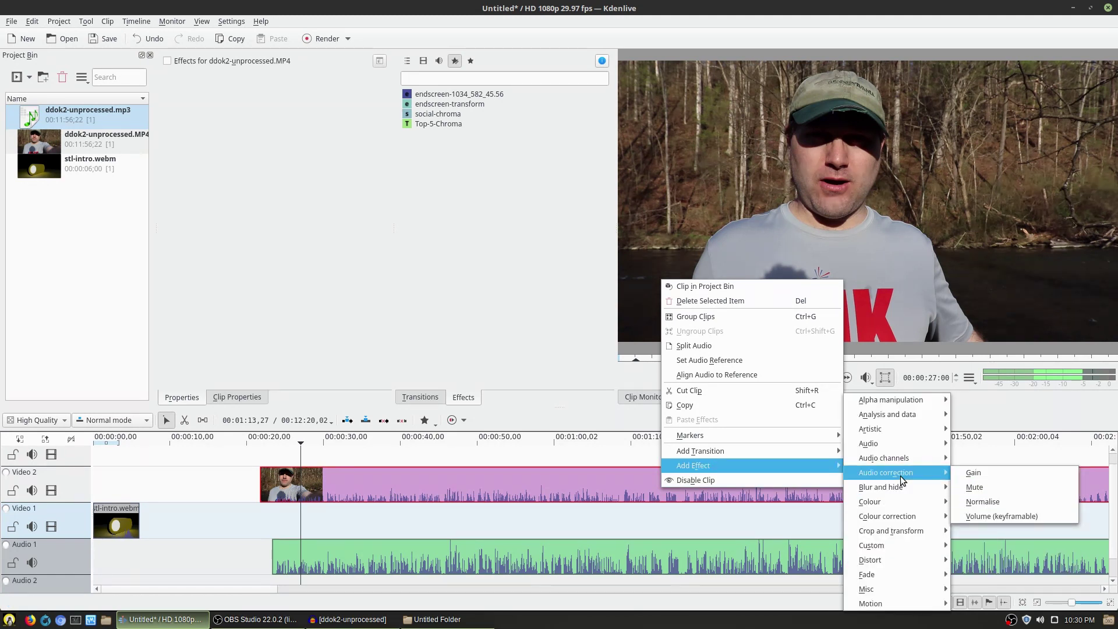
click(976, 487)
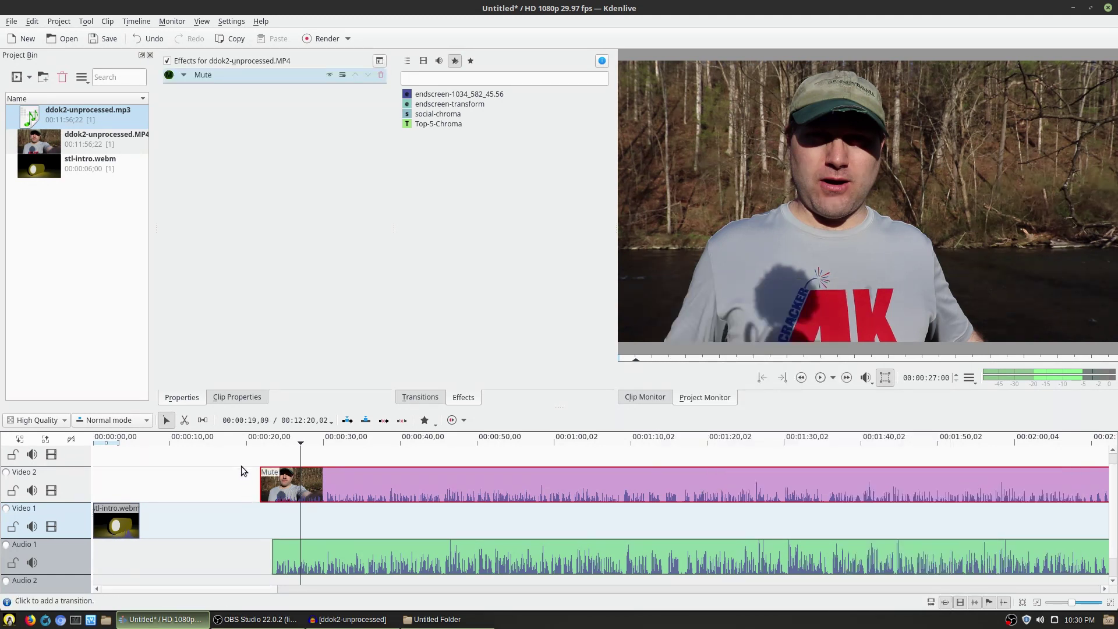
click(257, 448)
key(space)
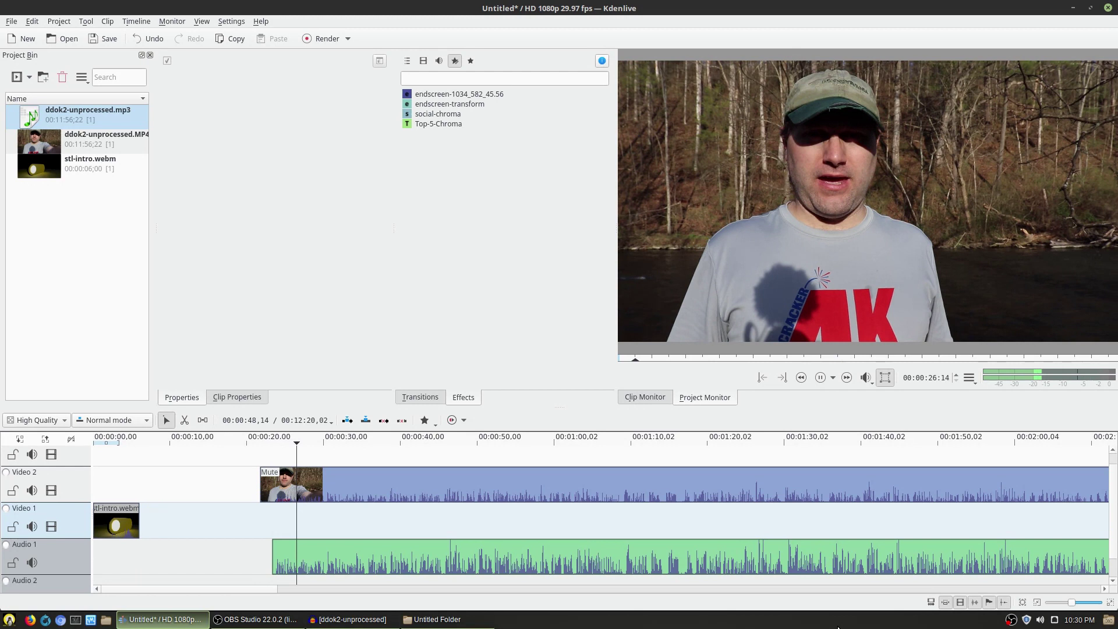
key(space)
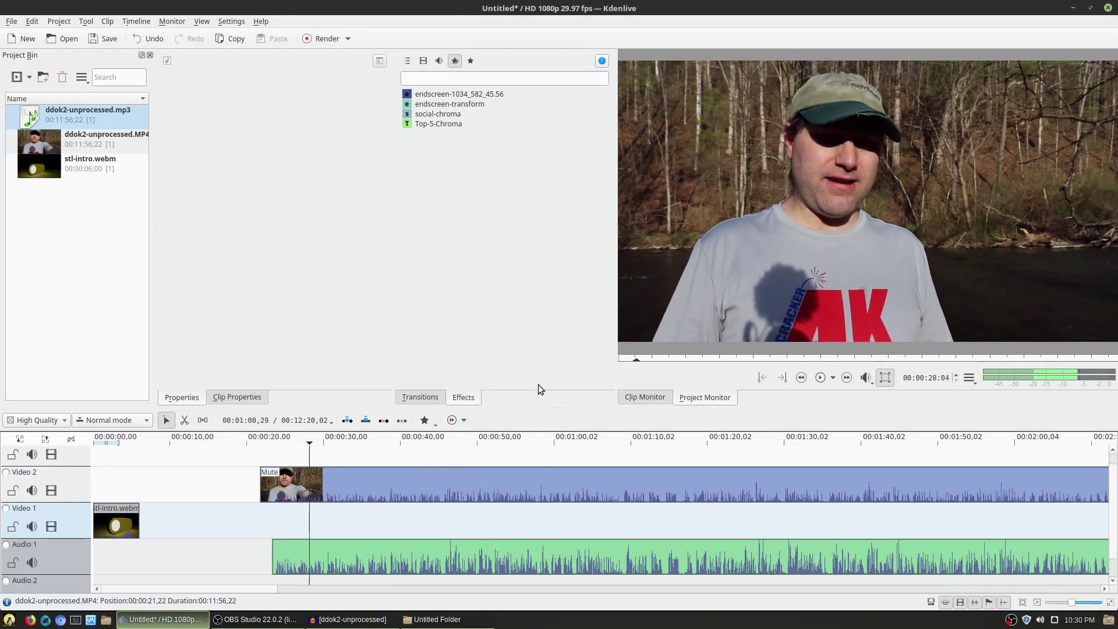
- Group the MP4 and mp3 clips and move the group earlier so that it starts at 00:00:18,28
click(560, 484)
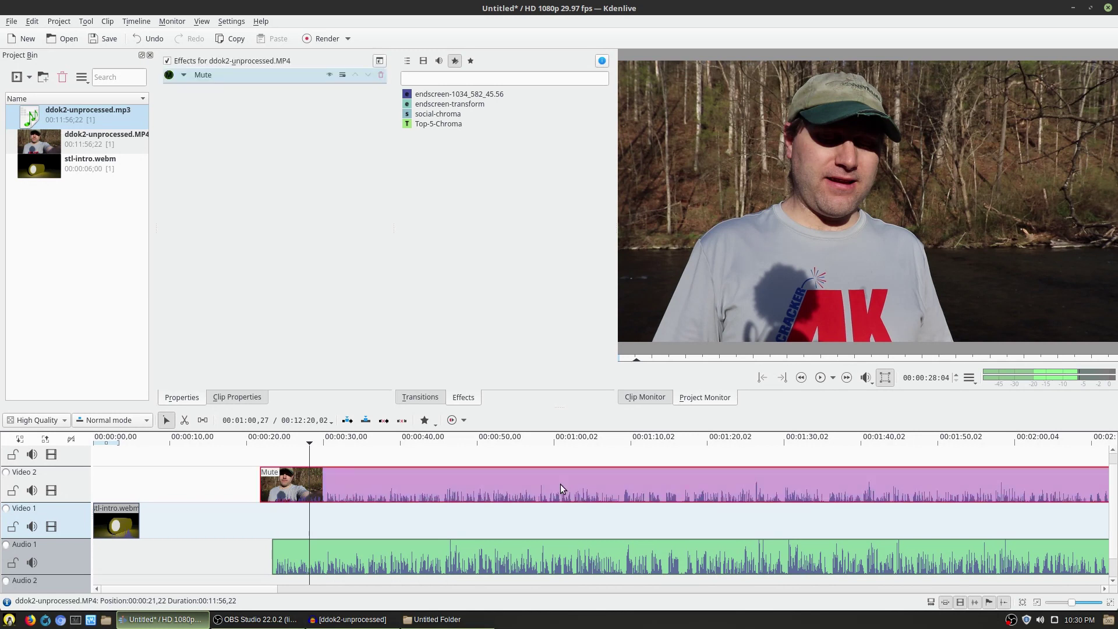
shift+click(568, 560)
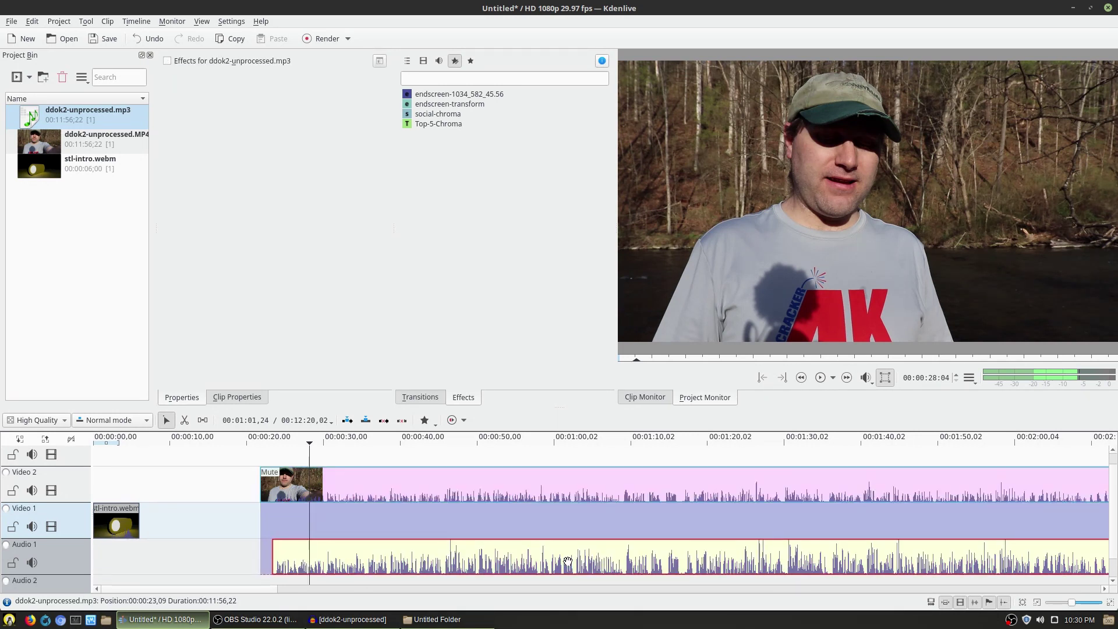
right_click(557, 490)
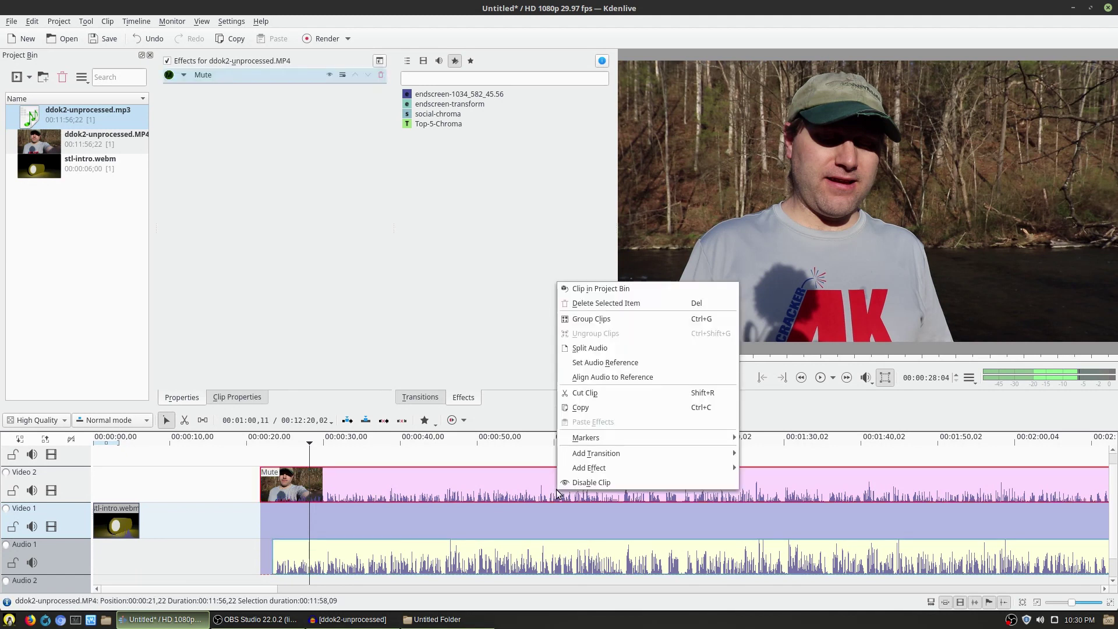
click(617, 319)
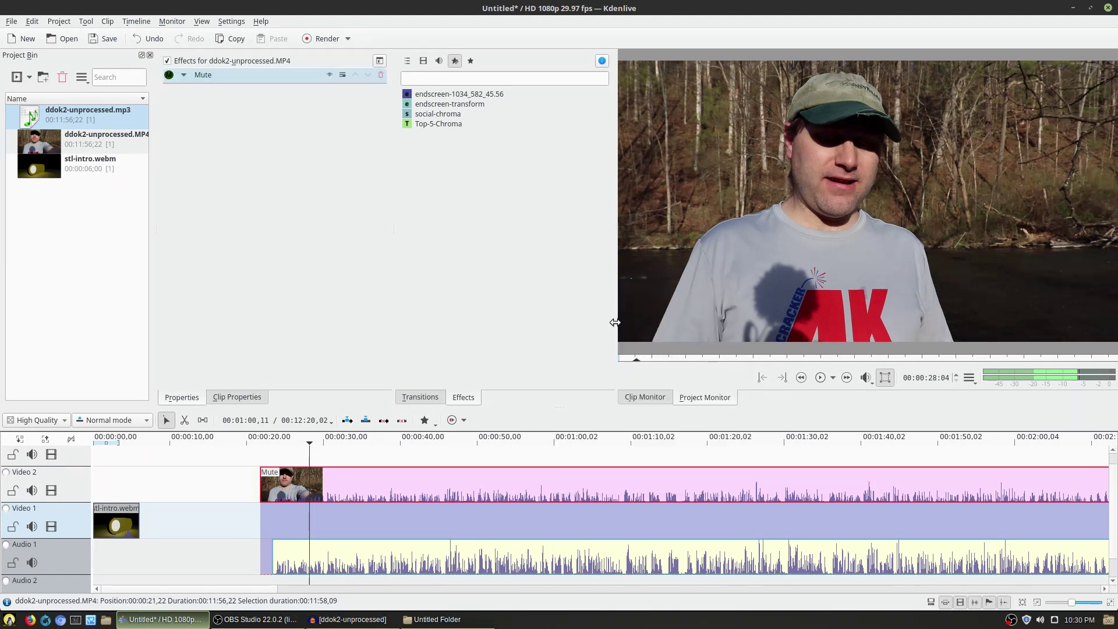
click(239, 459)
drag(367, 476, 344, 475)
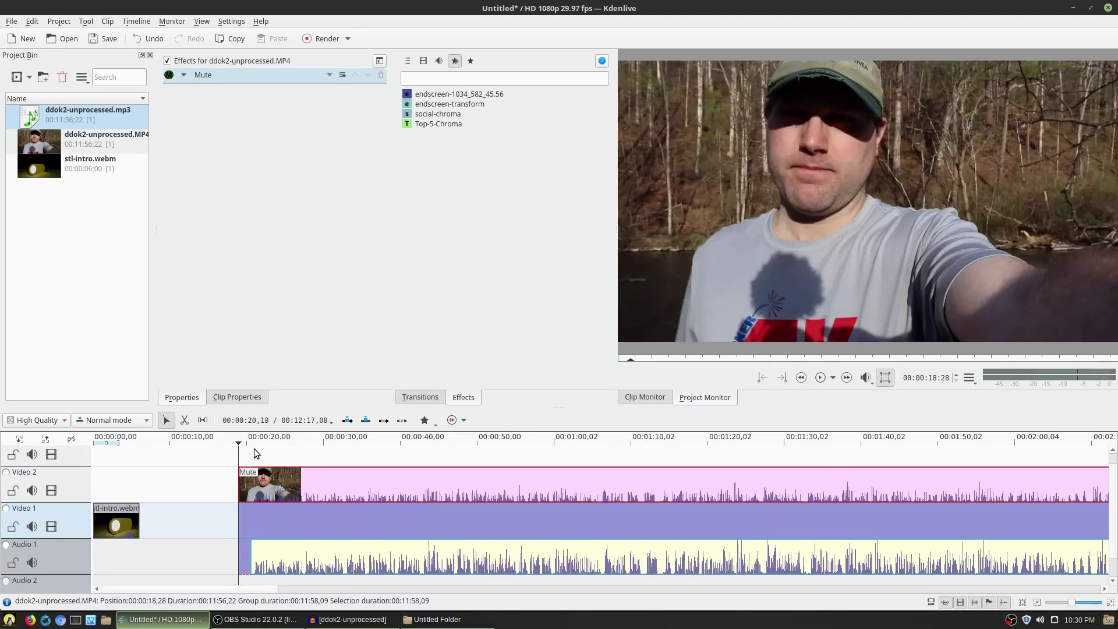
- Try cutting the grouped clips at 00:00:22,08 and moving the short first piece earlier on the timeline
click(259, 445)
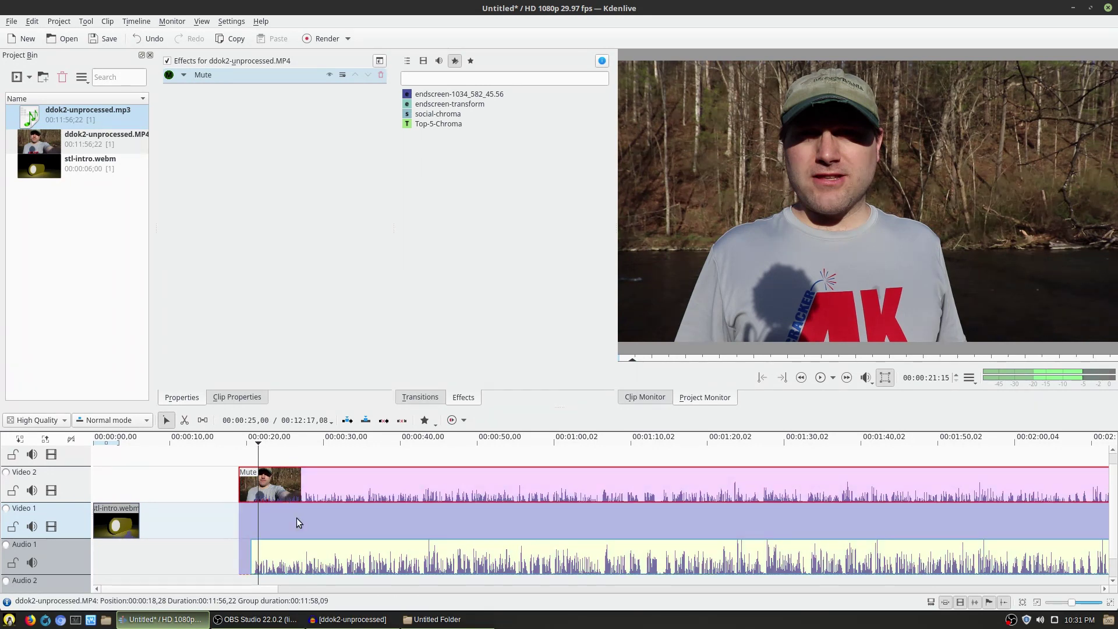
click(298, 580)
click(257, 490)
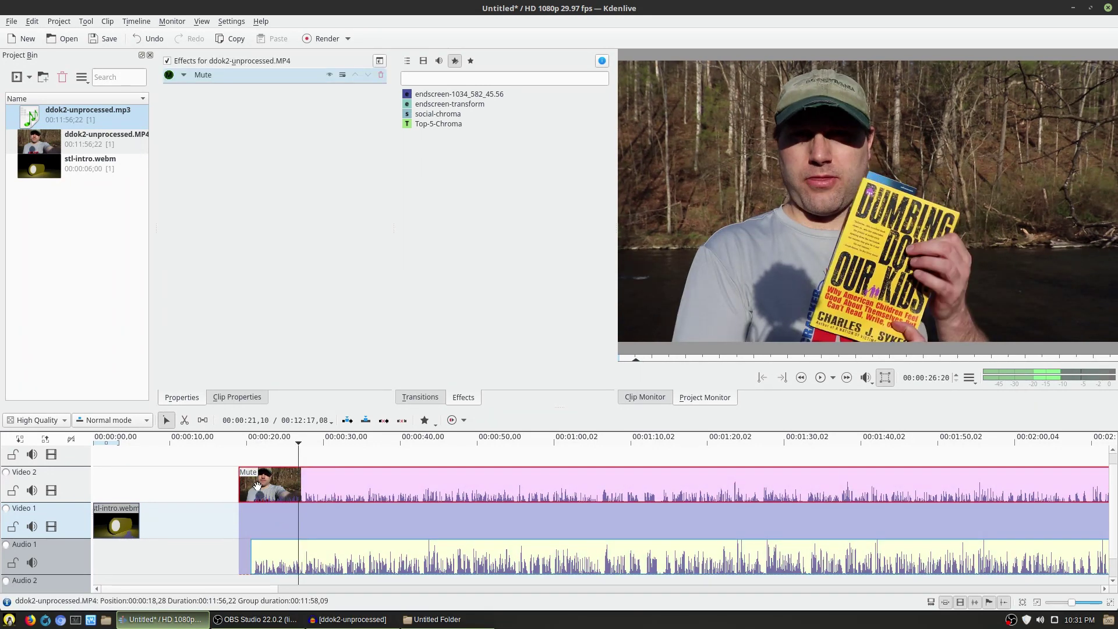
click(265, 459)
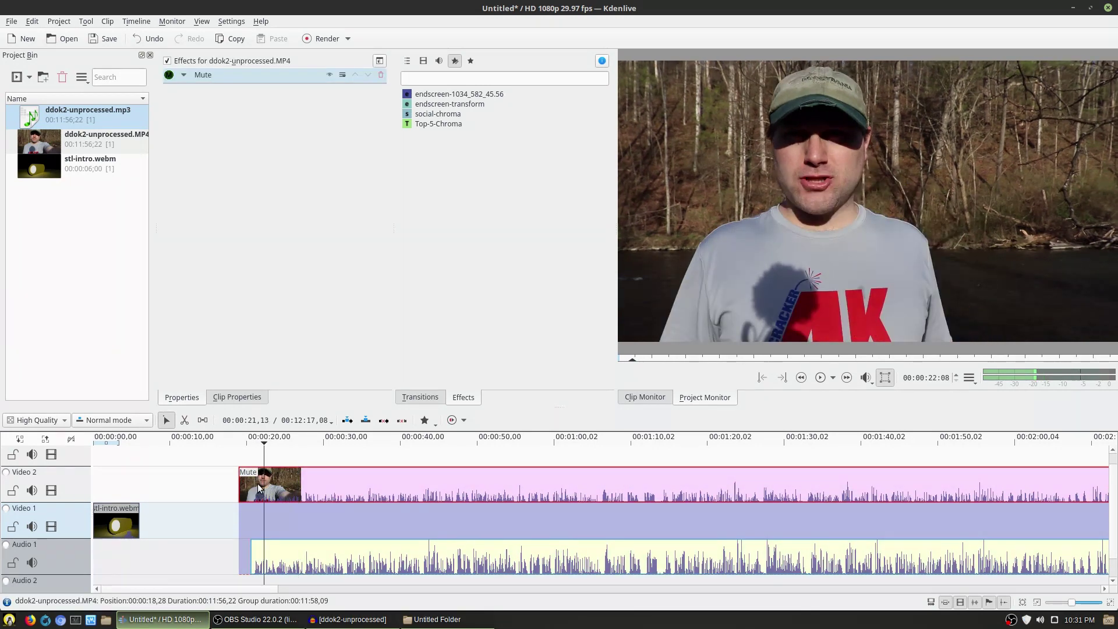
key(shift+r)
click(247, 484)
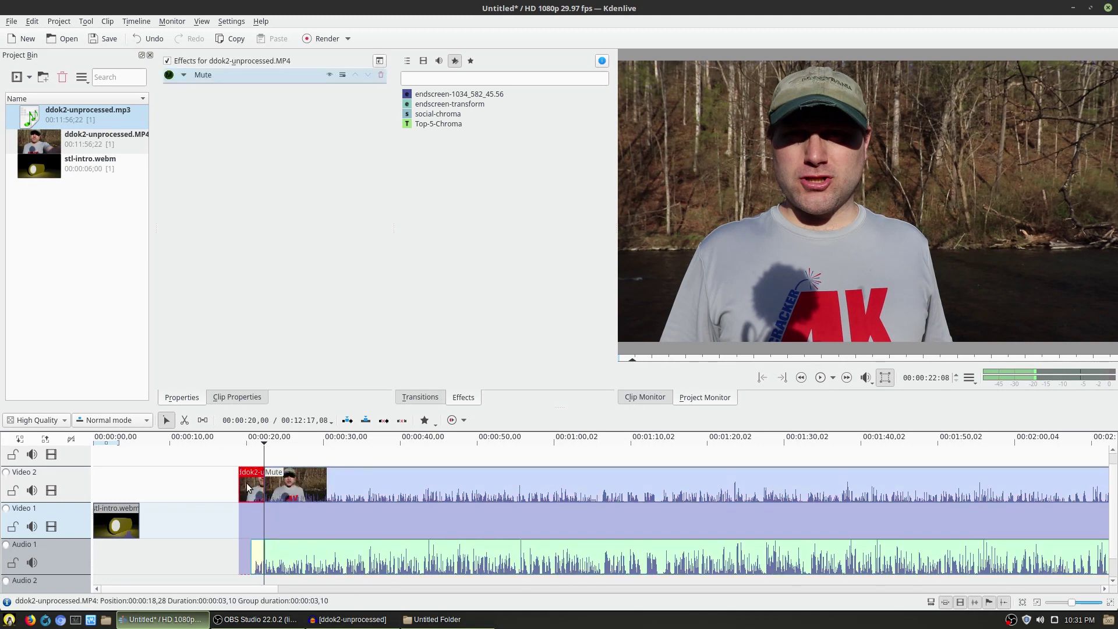
mouse_move(246, 484)
mouse_down()
mouse_move(205, 481)
mouse_move(235, 482)
mouse_up()
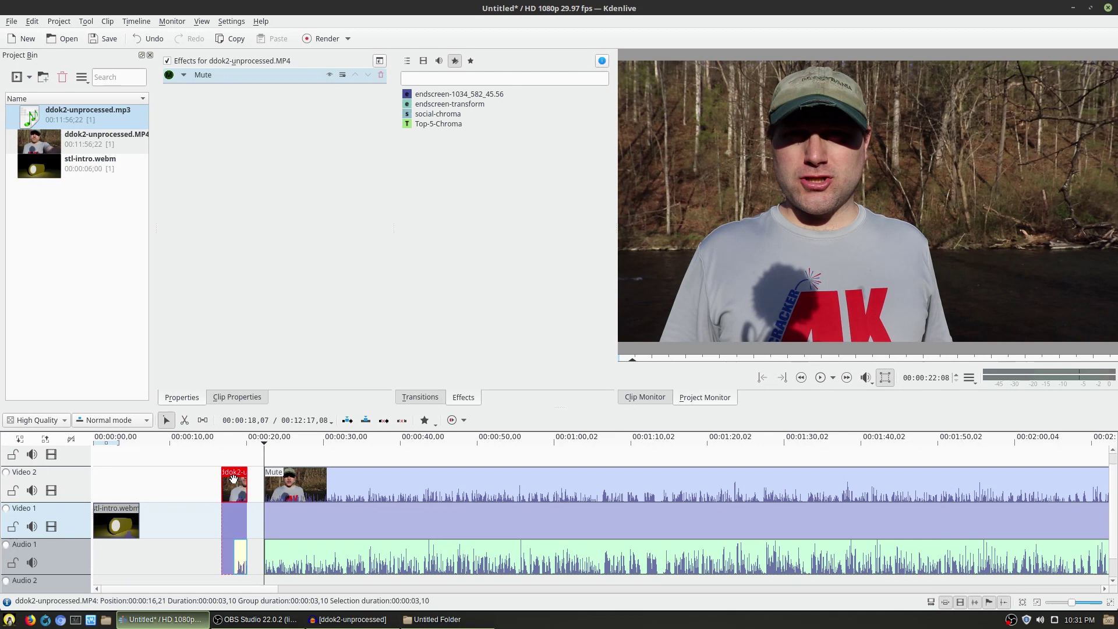
key(ctrl+z)
key(ctrl+z)
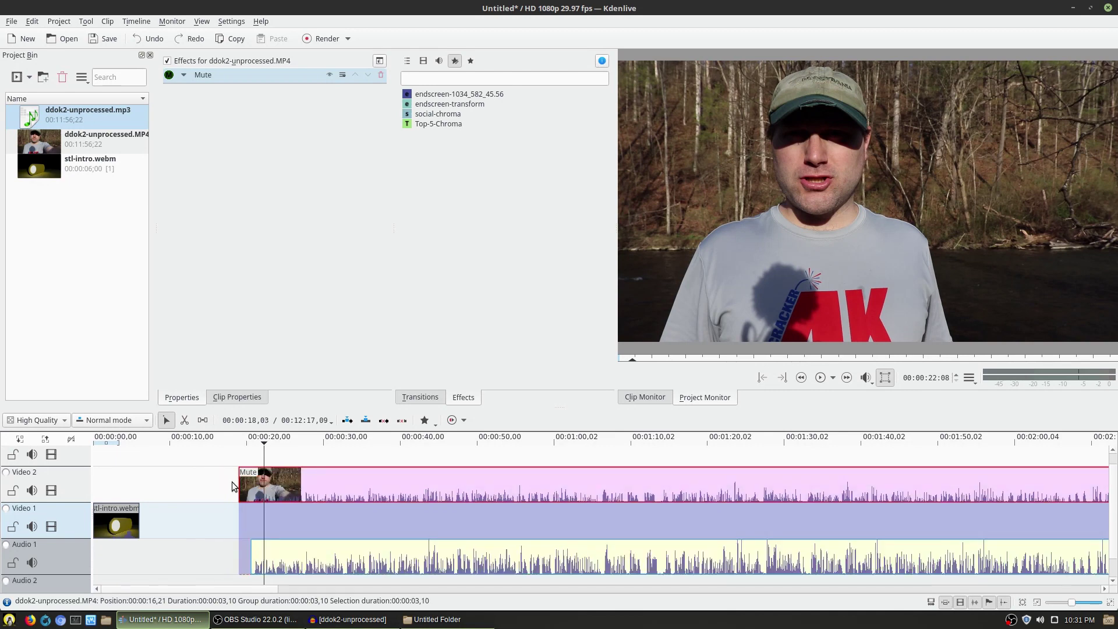
- Cut the grouped clips where the mp3 begins, at 00:00:20,15, delete the leading video-only piece, and play the new start
click(255, 457)
key(Left)
key(Left)
key(Left)
key(Left)
key(Left)
key(Left)
key(Left)
key(Left)
key(Left)
key(Left)
key(Left)
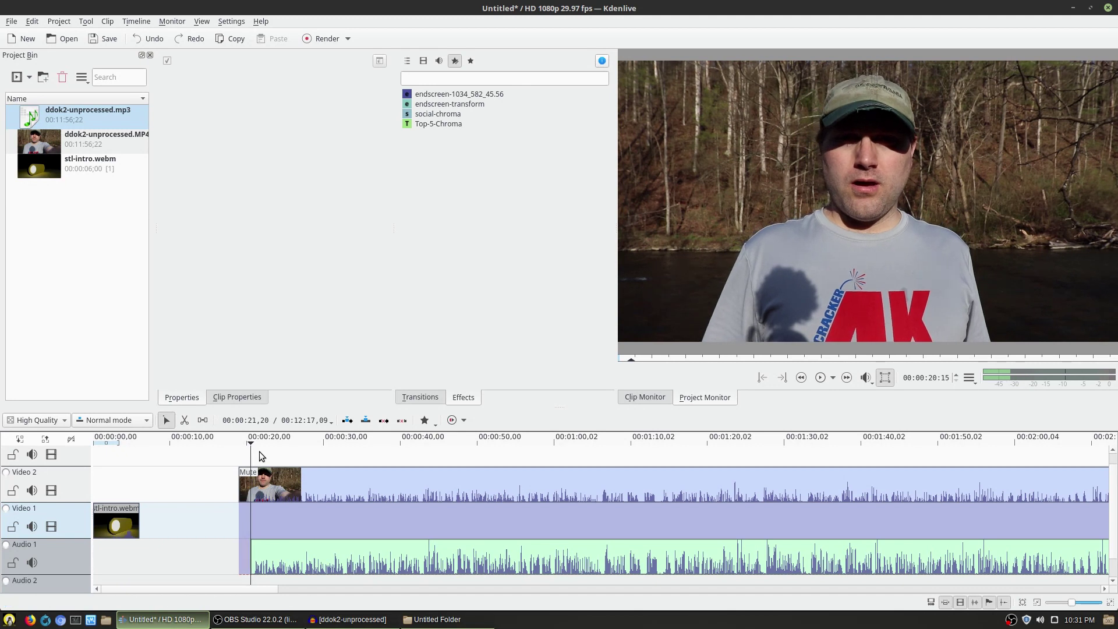
click(271, 488)
key(shift+r)
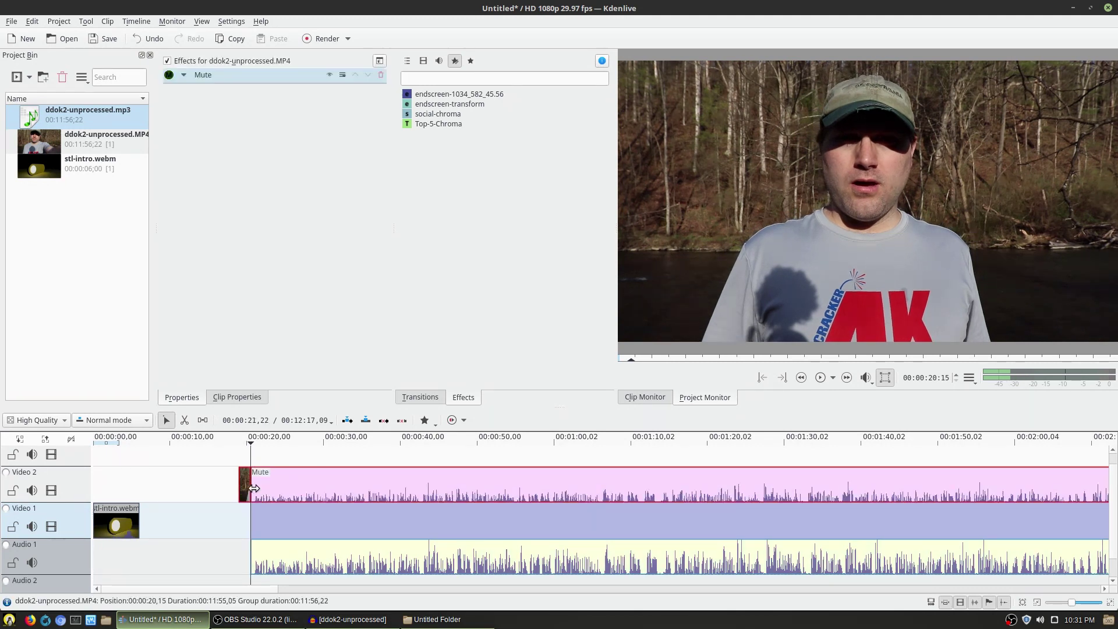
click(244, 487)
key(Delete)
key(space)
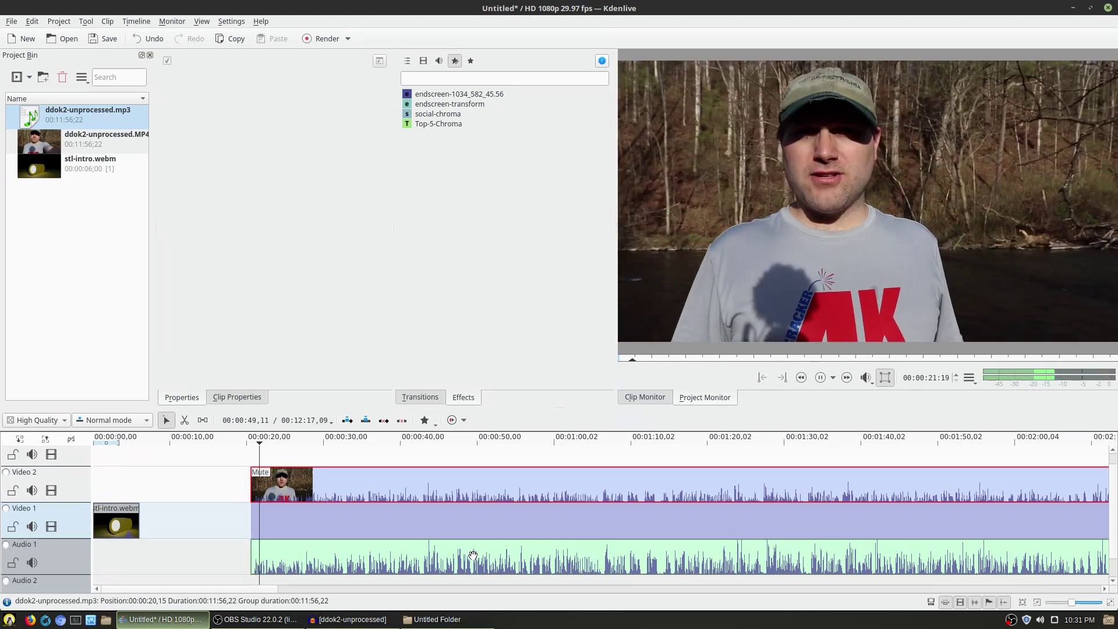
key(space)
- Move the grouped clips to start at 00:00:05,12, overlapping the end of stl-intro.webm, and check the transition and the timeline's end
drag(306, 485, 190, 486)
click(134, 450)
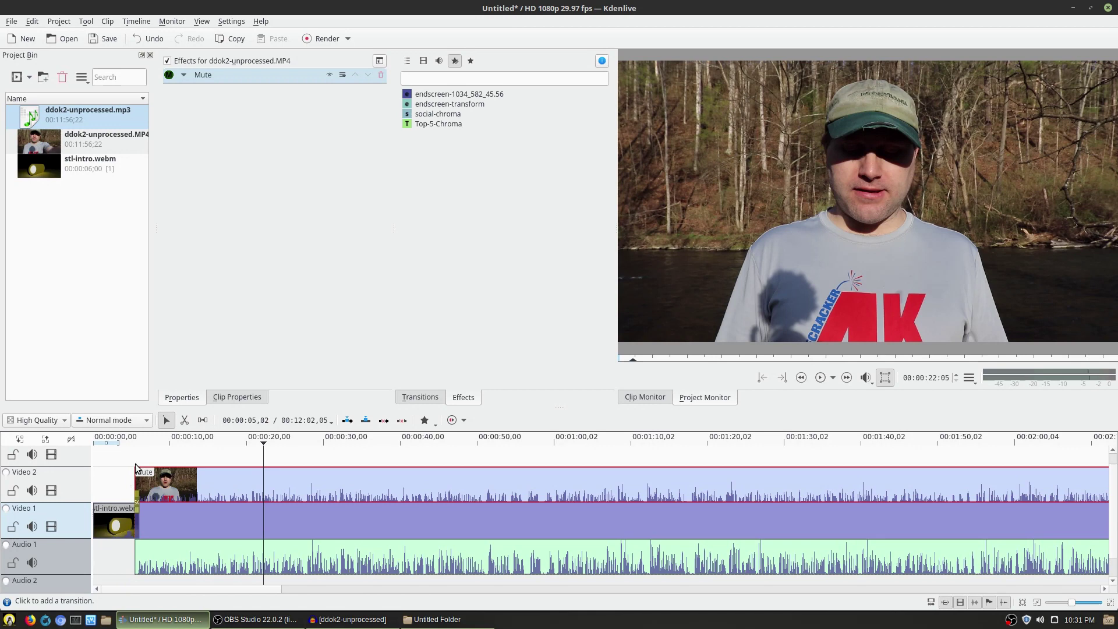
key(space)
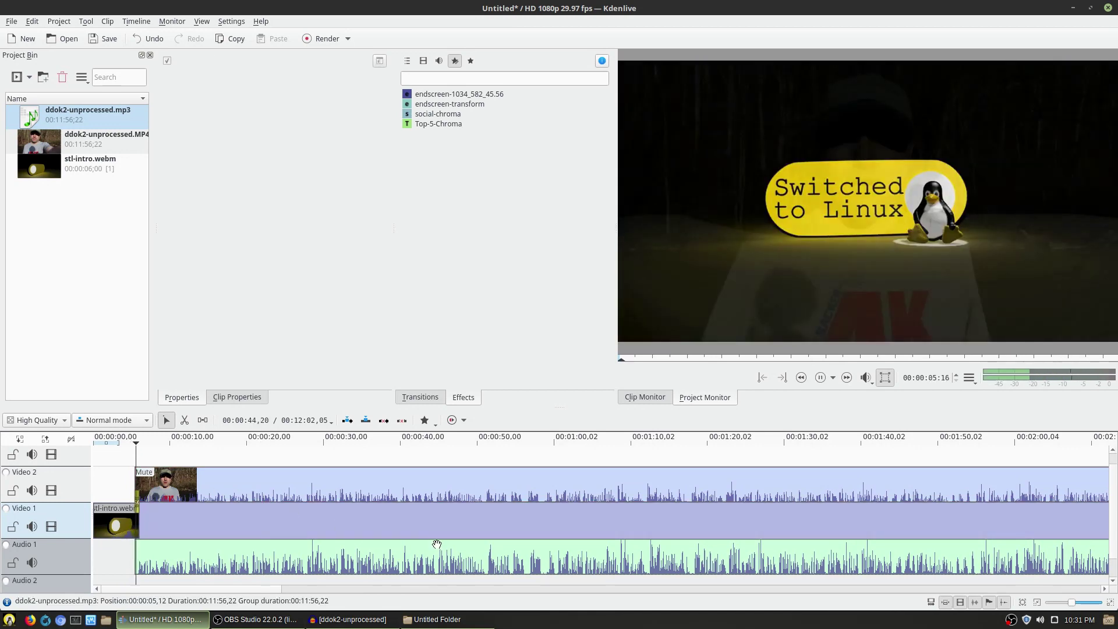
key(space)
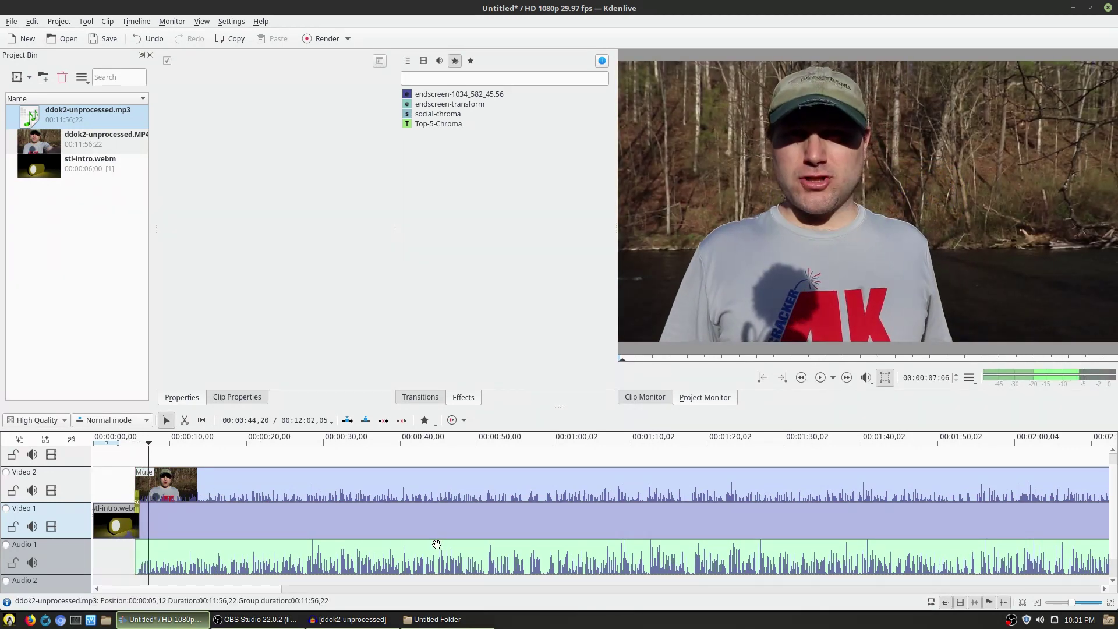
drag(260, 588, 1002, 527)
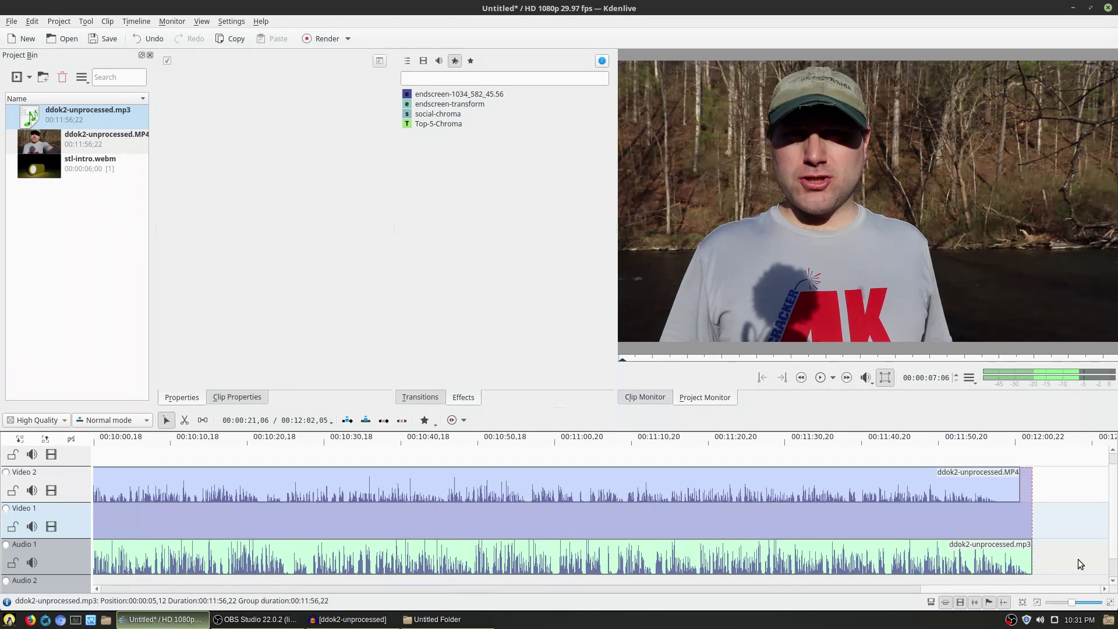
drag(1079, 559, 1, 571)
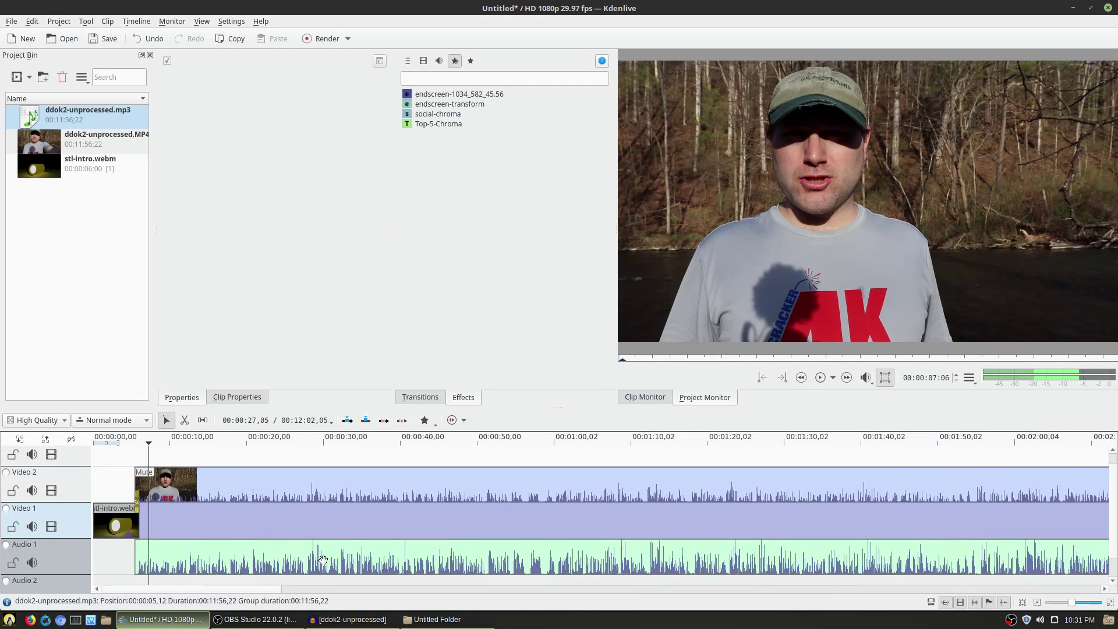